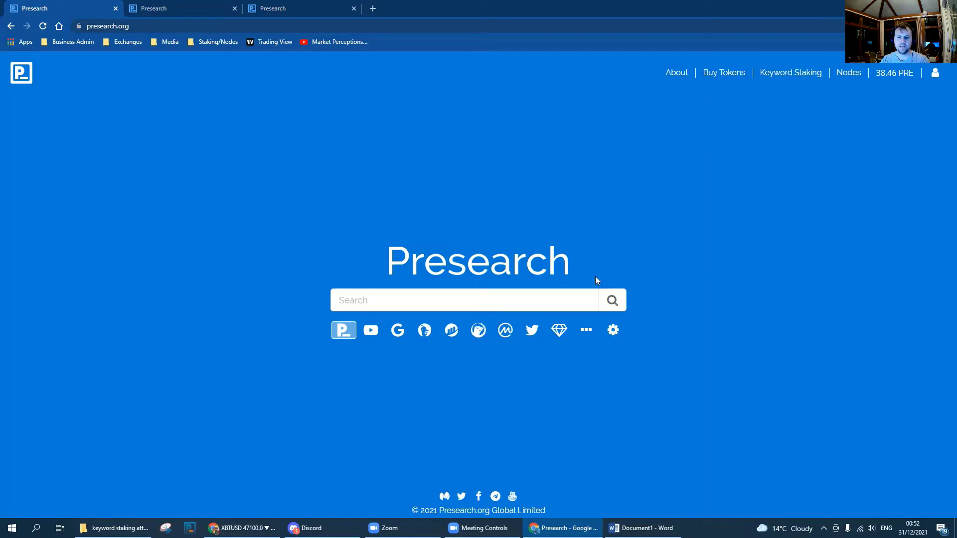
# - Go to the Presearch website in a new tab and open its Keyword Staking Ads page
pyautogui.click(374, 9)
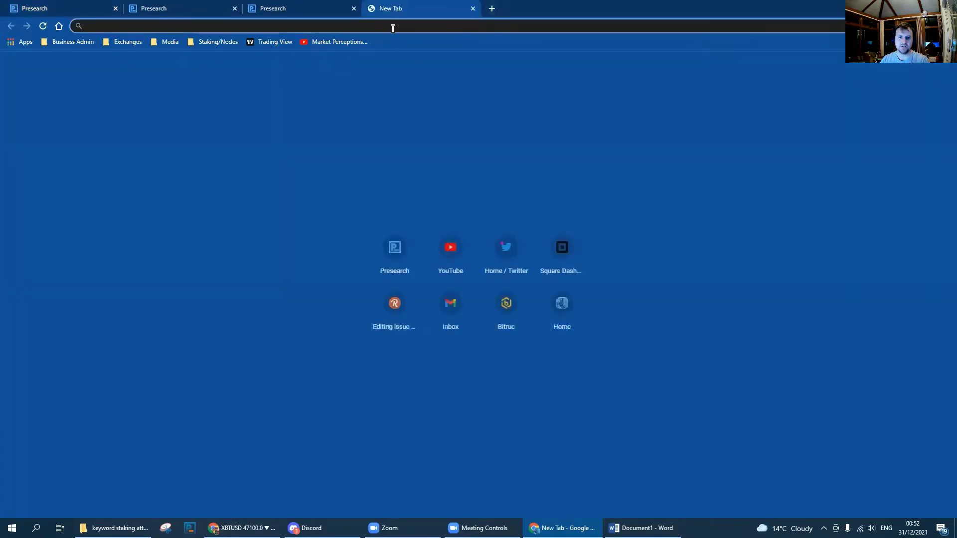
pyautogui.write('presearch')
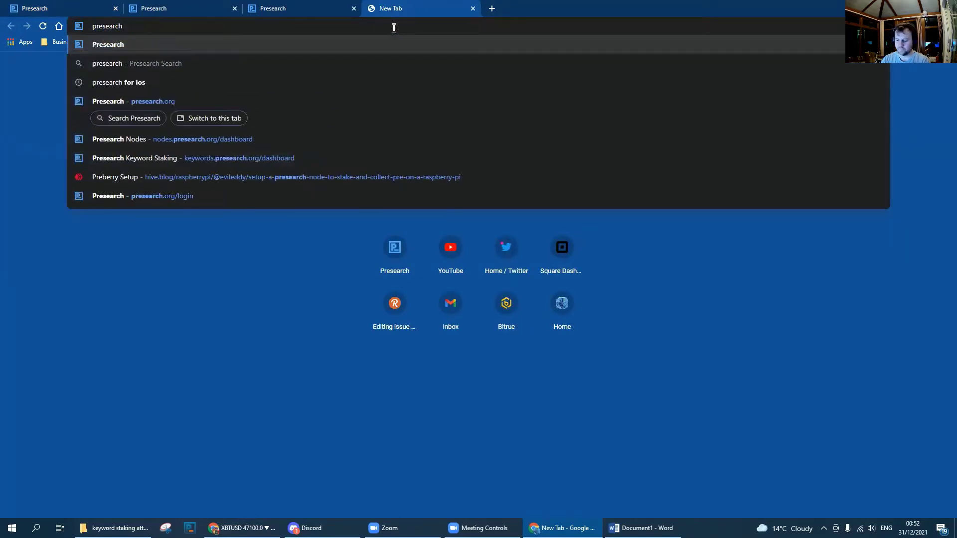
pyautogui.press('Return')
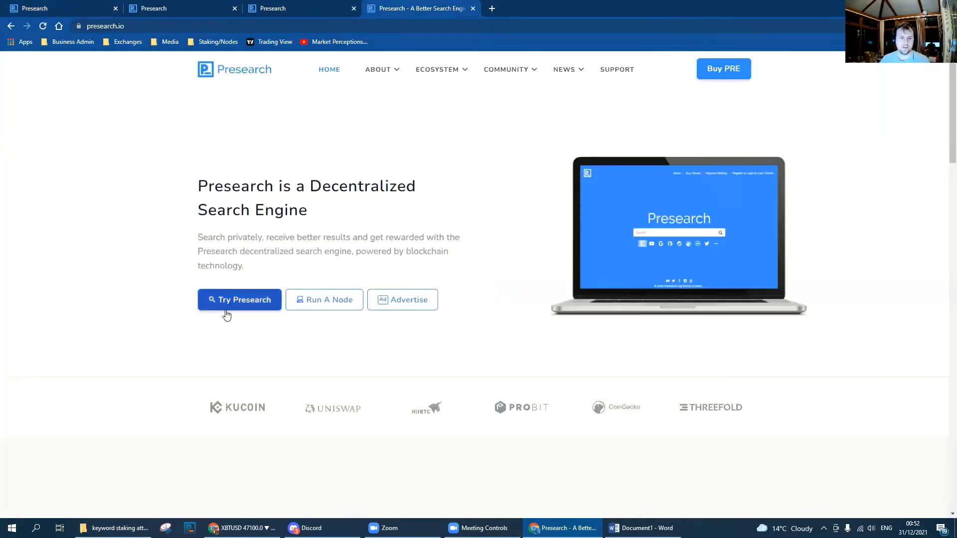
pyautogui.click(239, 306)
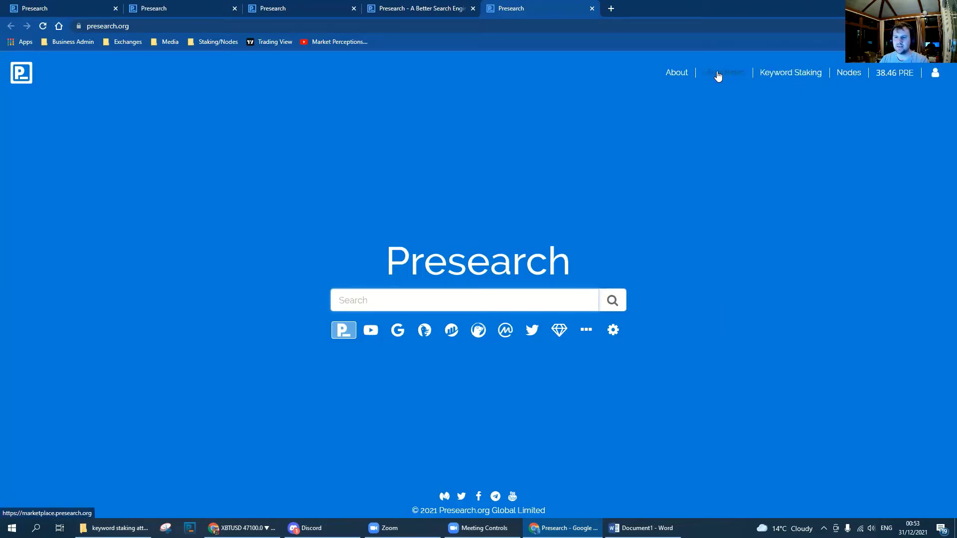
pyautogui.click(787, 75)
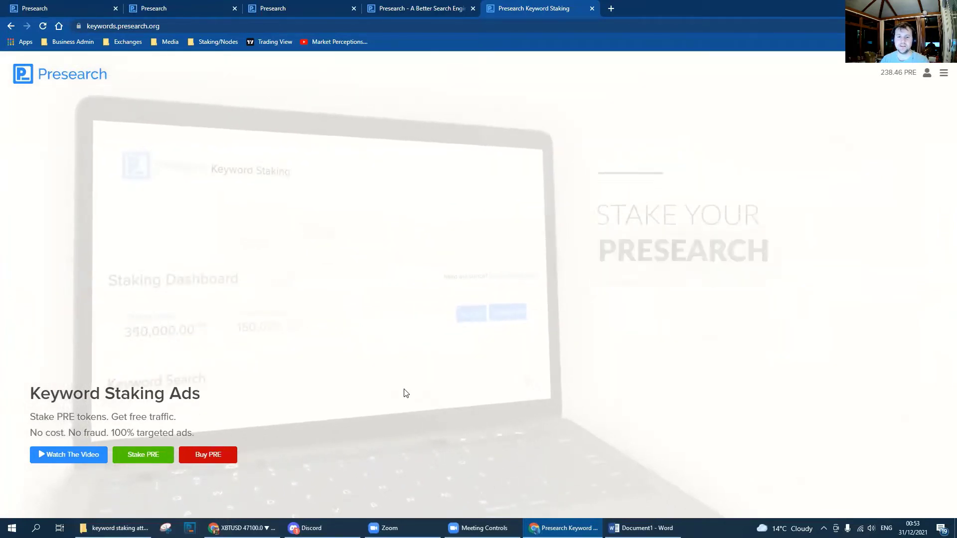
# - Open the Stake PRE dashboard and search keywords for 'bitcoin' to see their max stakes
pyautogui.click(158, 457)
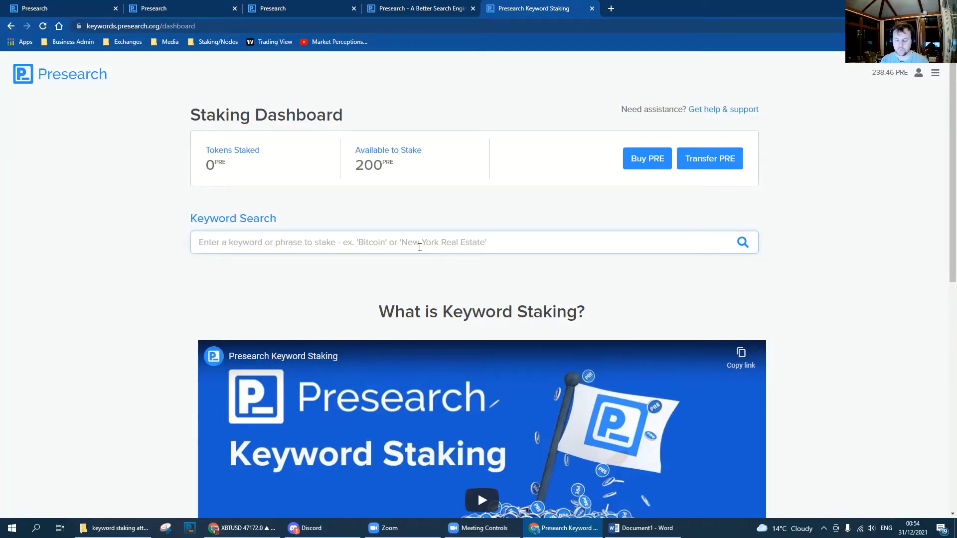
pyautogui.write('bitcoin')
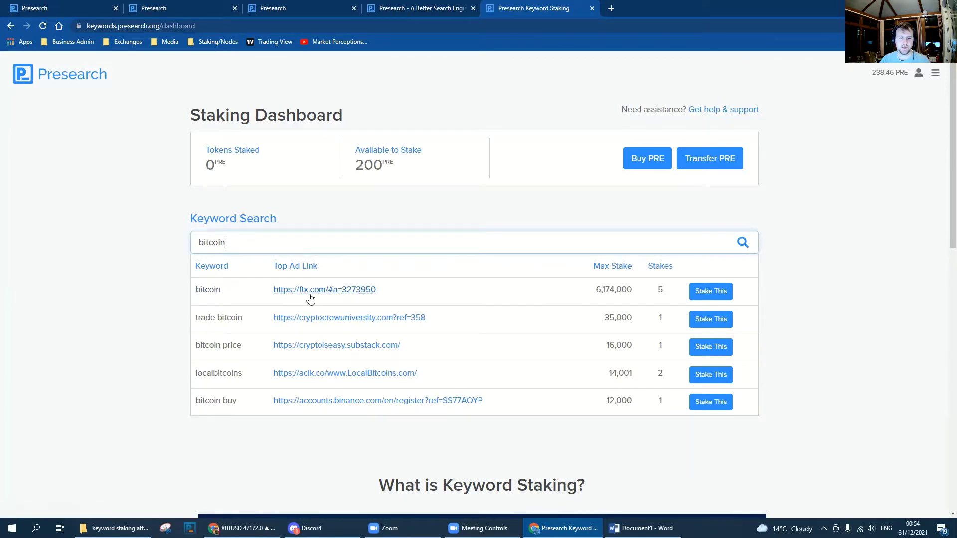
# - Search Presearch for 'bitcoin', then open and close the FTX ad shown above the results
pyautogui.click(291, 11)
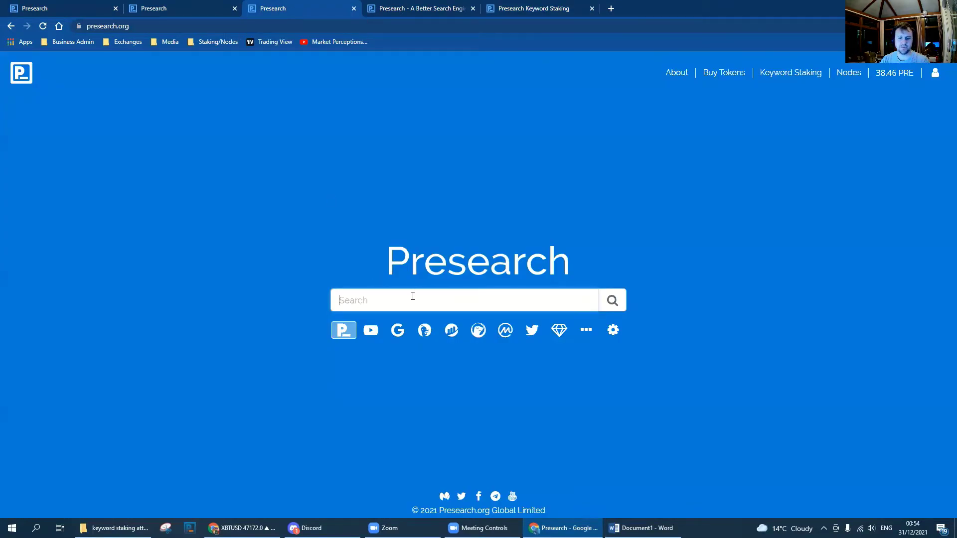
pyautogui.write('bitc')
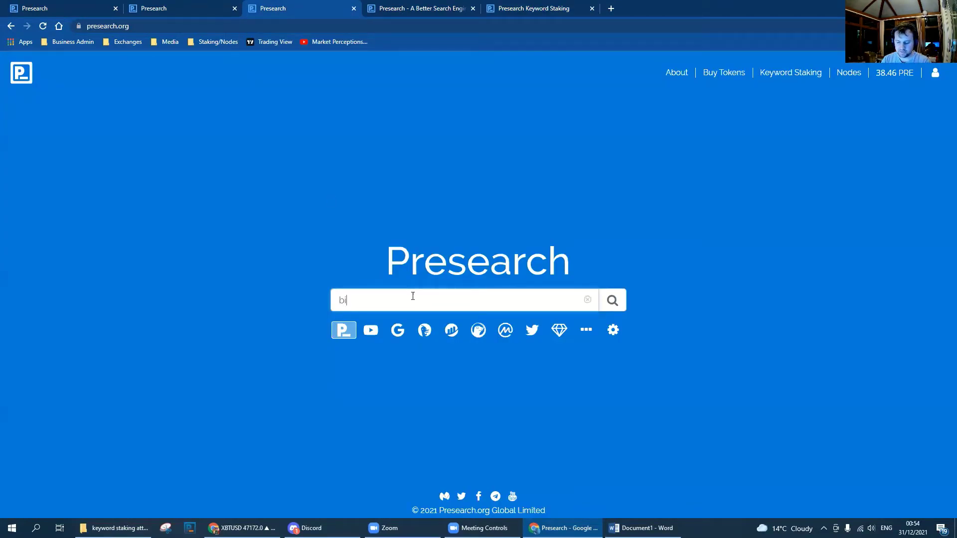
pyautogui.write('oin')
pyautogui.press('Return')
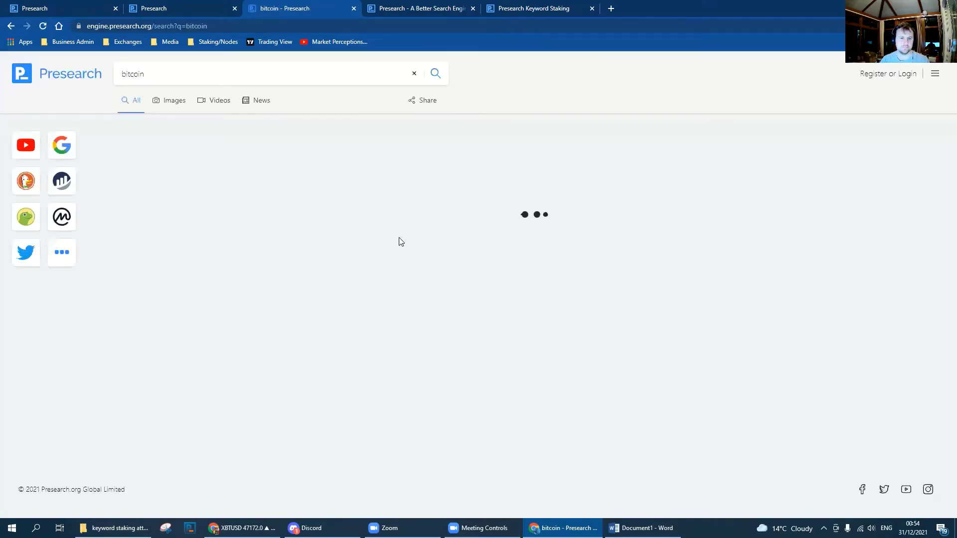
pyautogui.scroll(-3, 394, 247)
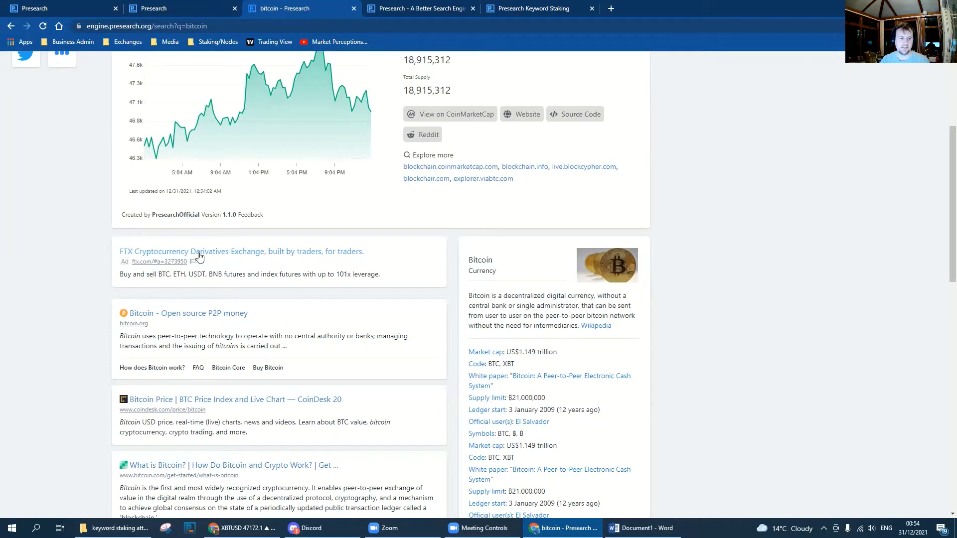
pyautogui.click(219, 255)
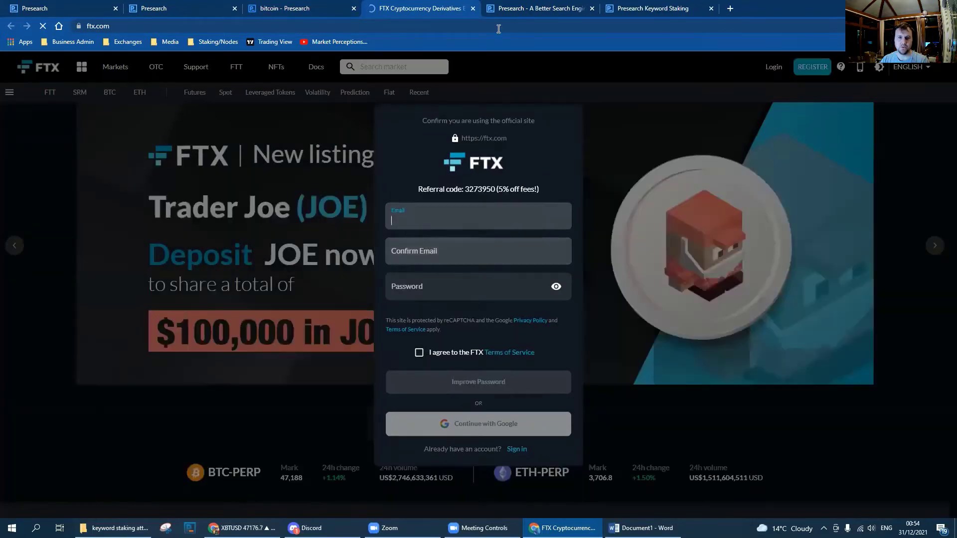
pyautogui.click(473, 9)
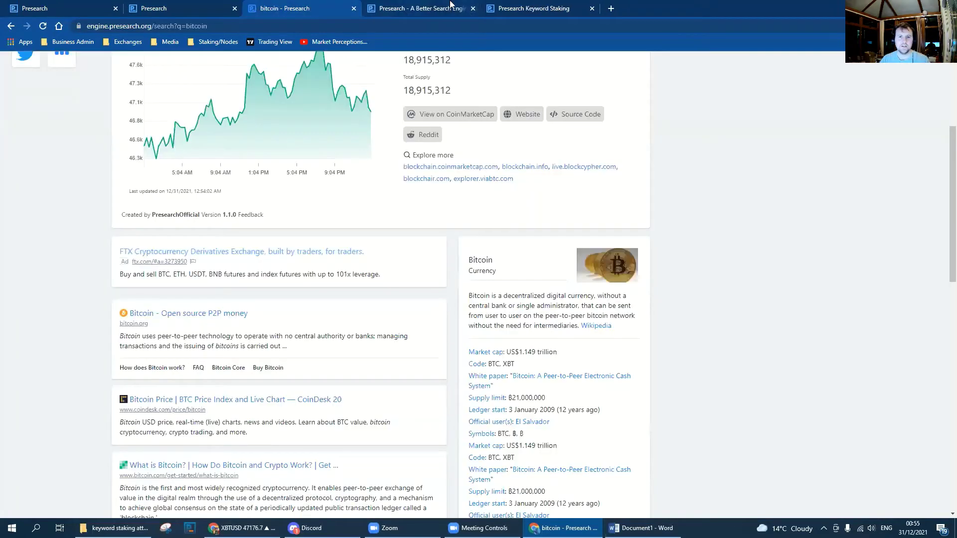
# - Return to the Keyword Staking dashboard tab listing the 'bitcoin' keywords
pyautogui.click(514, 10)
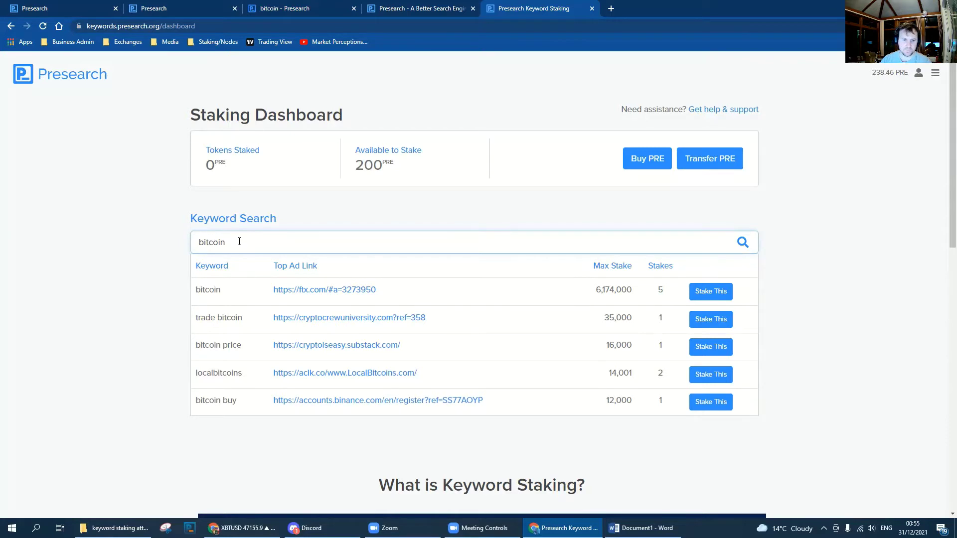
# - Try 'buy now' in the keyword search, then replace it with 'market perceptions'
pyautogui.click(199, 242)
pyautogui.write('buy ')
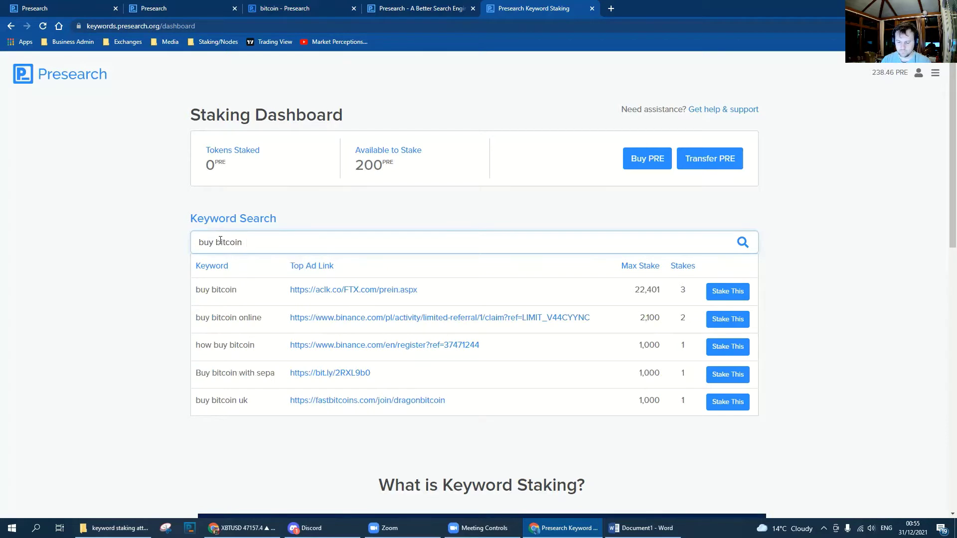
pyautogui.write('now')
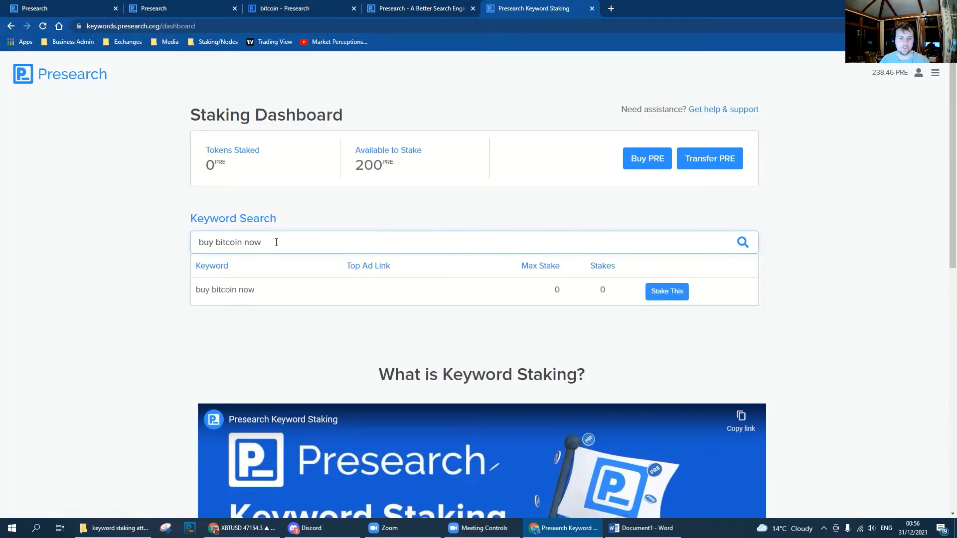
pyautogui.moveTo(276, 243); pyautogui.dragTo(193, 245)
pyautogui.press('BackSpace')
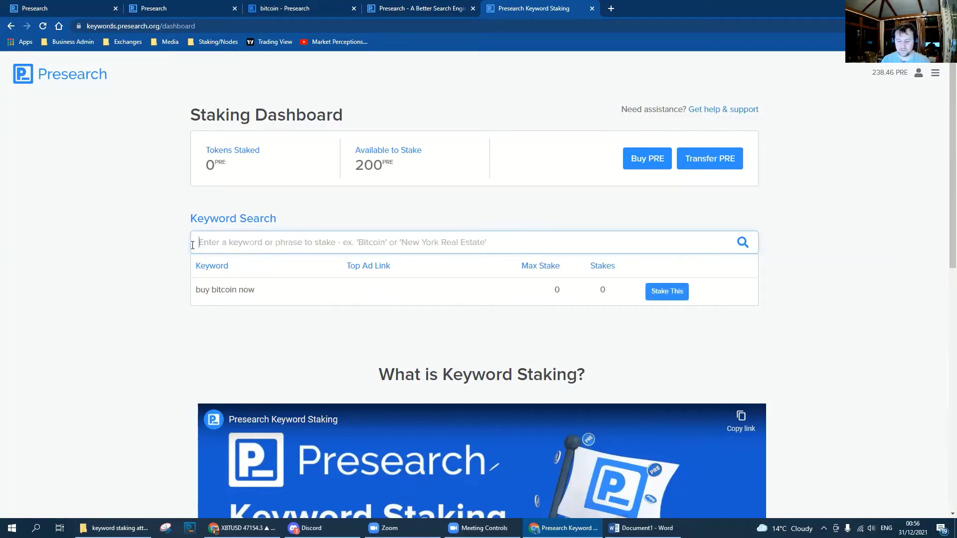
pyautogui.write('market ')
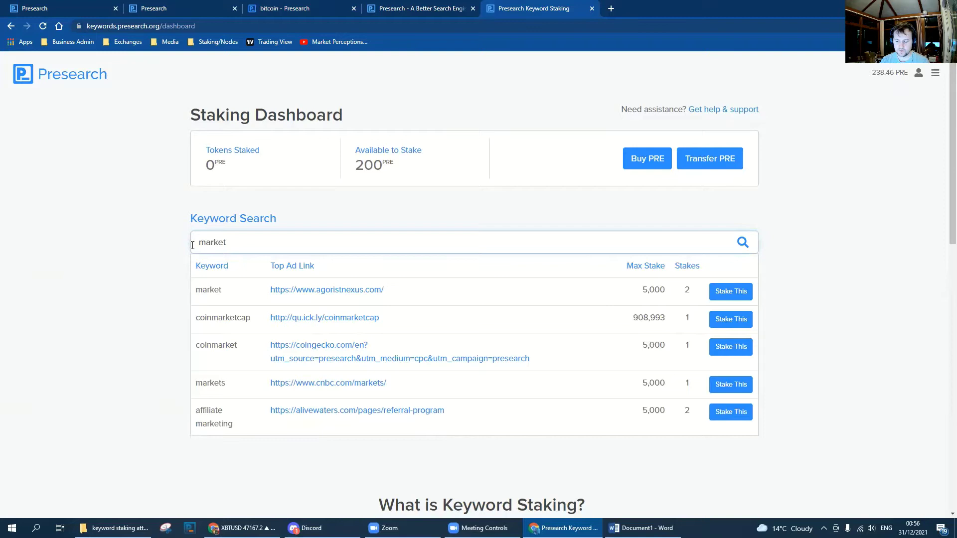
pyautogui.write('percpei')
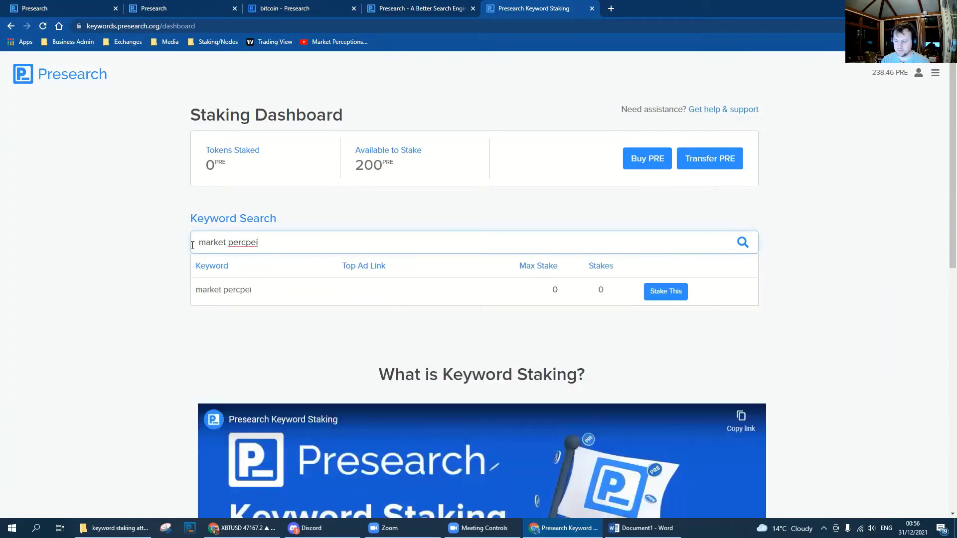
pyautogui.press('BackSpace')
pyautogui.press('BackSpace')
pyautogui.write('ep')
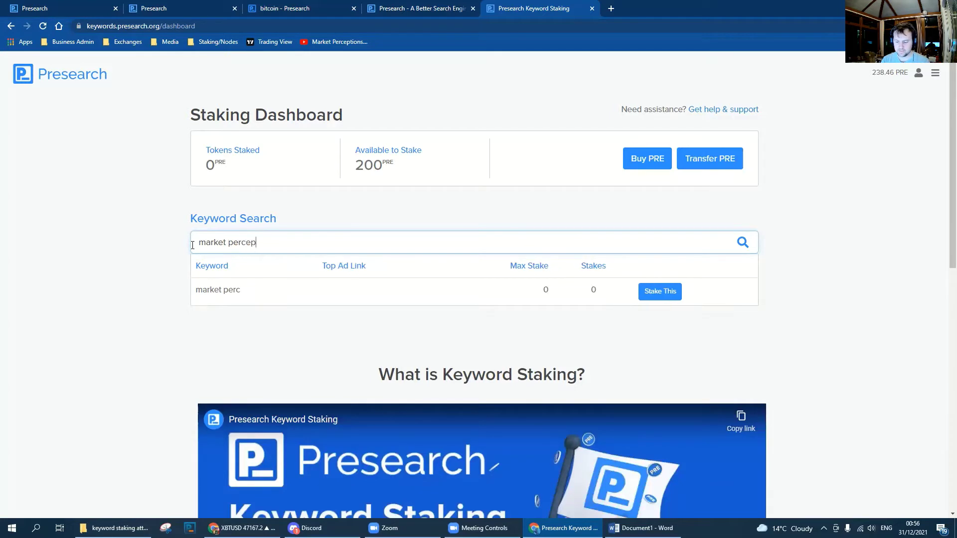
pyautogui.write('tions')
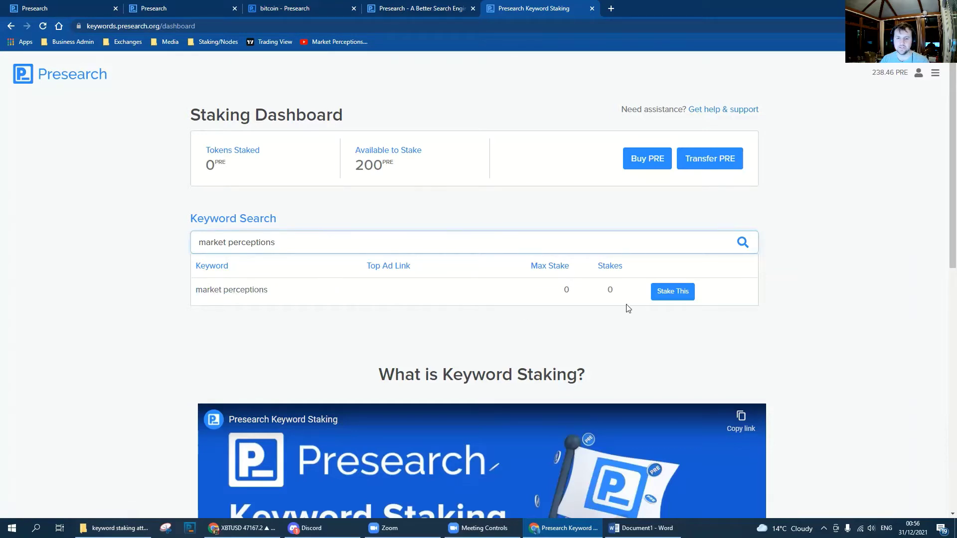
# - Start a 100 PRE stake on 'market perceptions', keeping In Real-Time outbid notifications
pyautogui.click(667, 295)
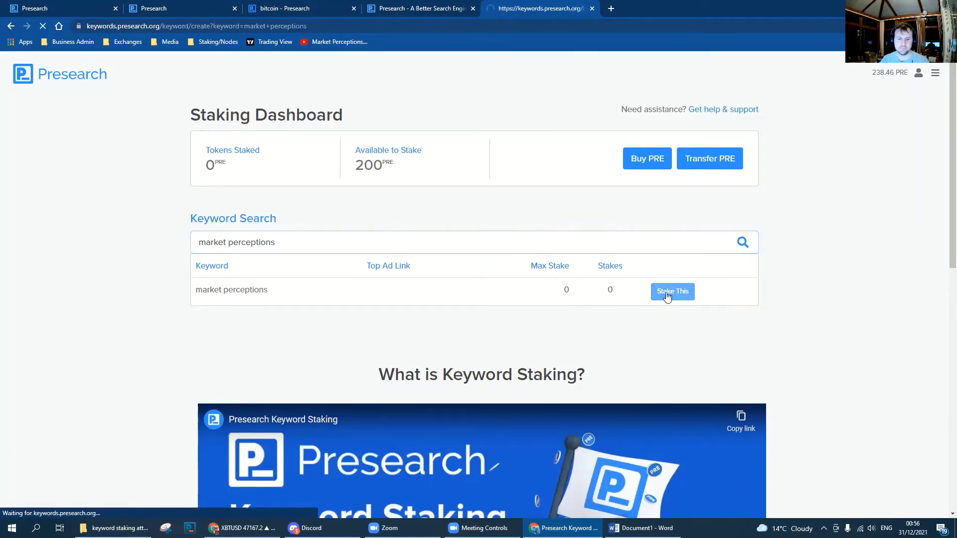
pyautogui.scroll(-1, 286, 280)
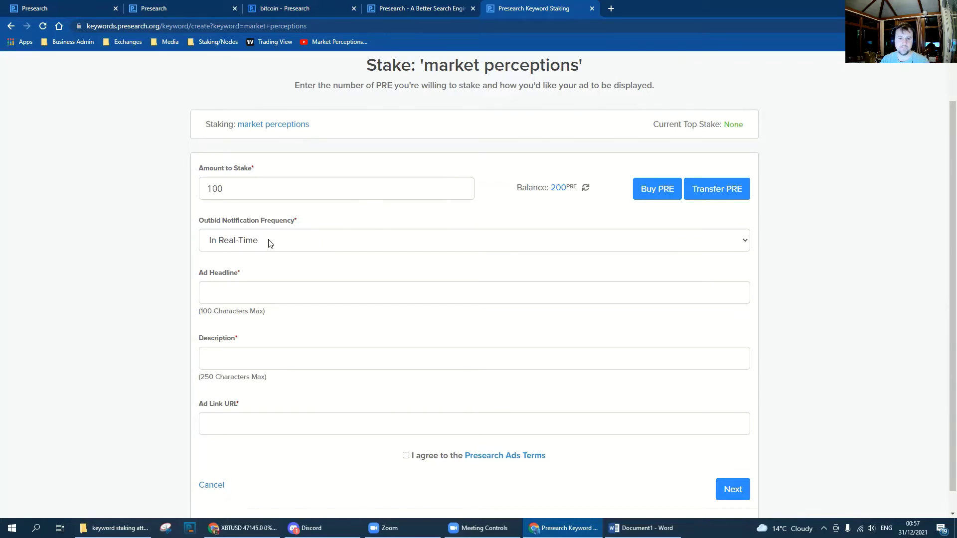
pyautogui.click(213, 188)
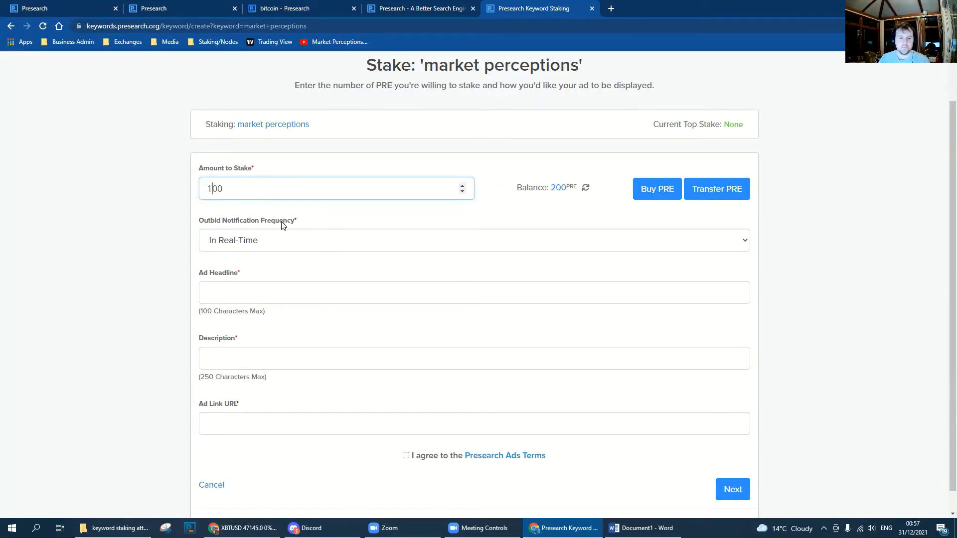
pyautogui.click(747, 242)
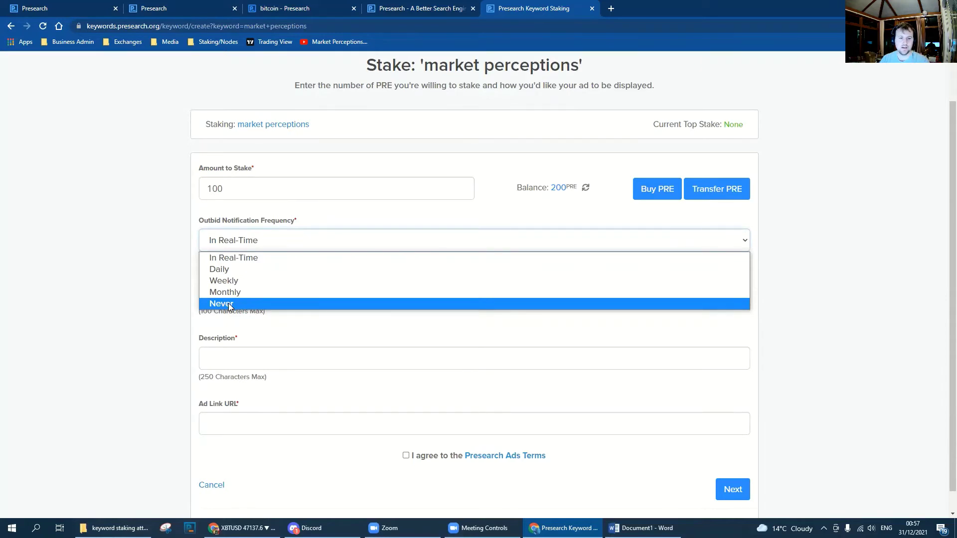
pyautogui.click(854, 313)
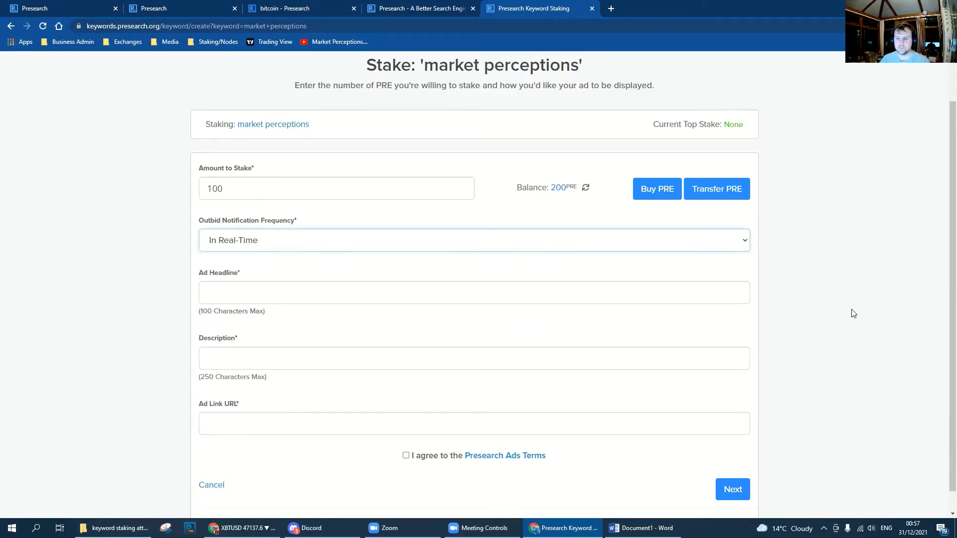
# - Focus the Ad Headline field and bring up the Word document of prepared ad copy
pyautogui.click(292, 293)
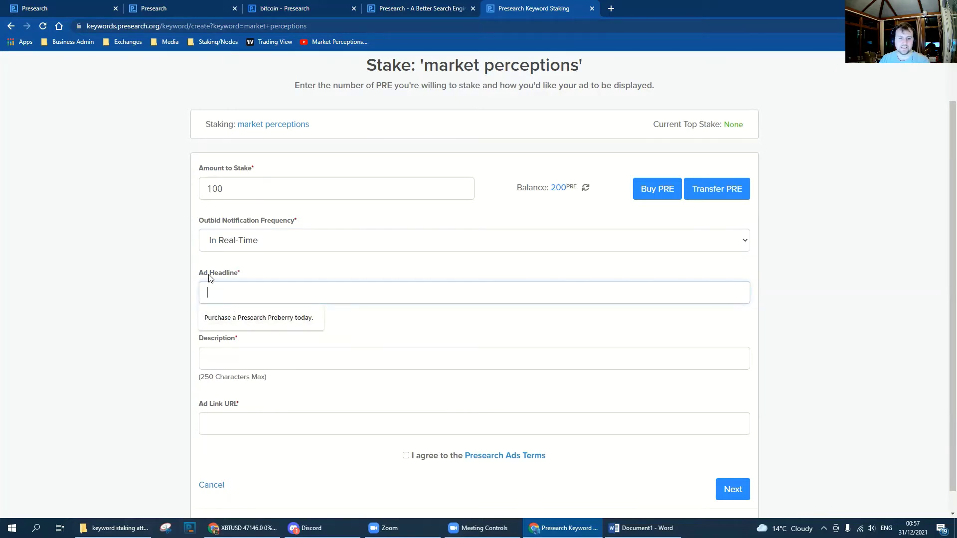
pyautogui.click(643, 528)
pyautogui.moveTo(717, 74); pyautogui.dragTo(681, 75)
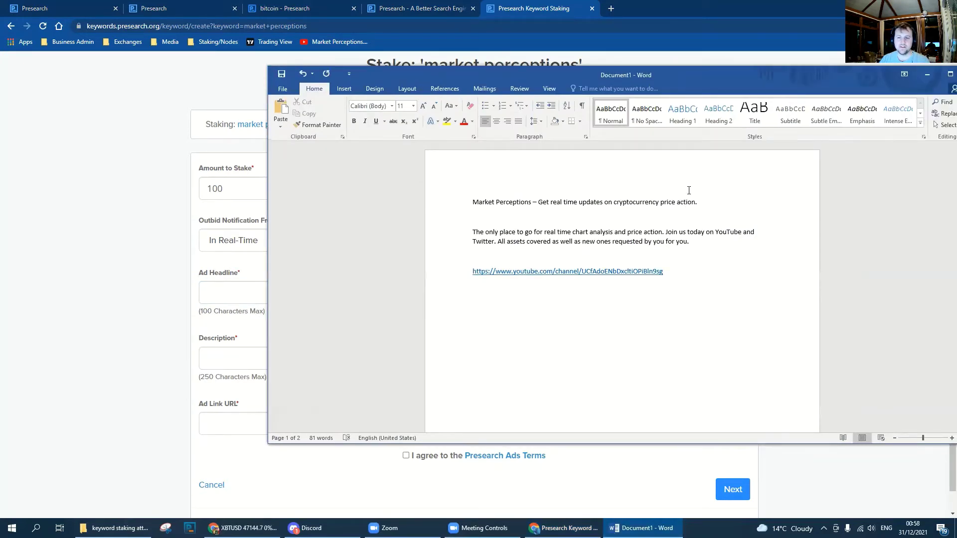
pyautogui.click(701, 204)
pyautogui.click(317, 8)
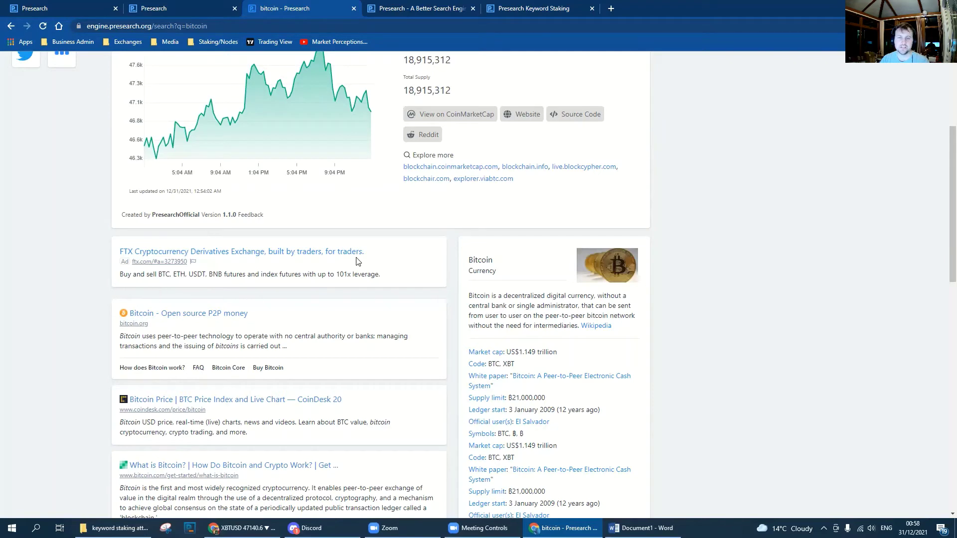
pyautogui.scroll(4, 403, 256)
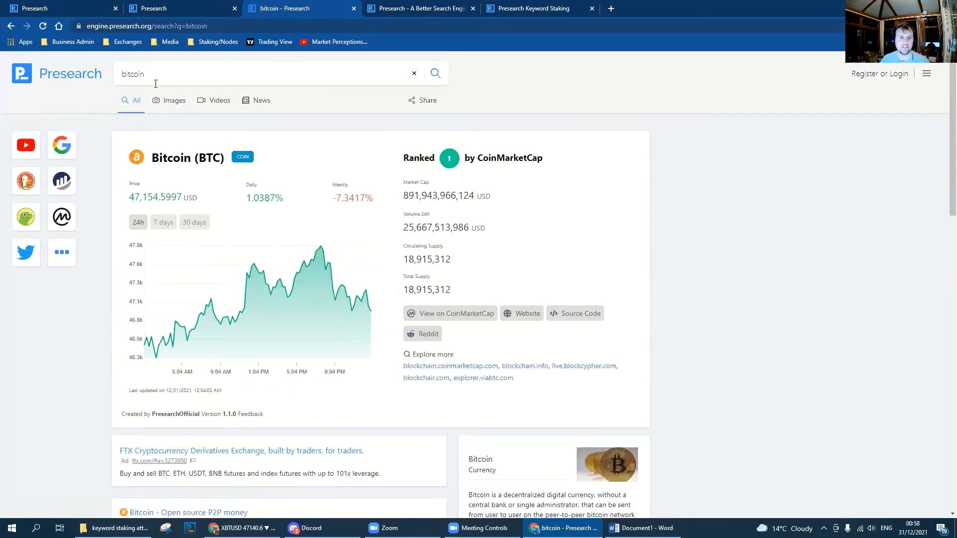
pyautogui.scroll(-5, 294, 285)
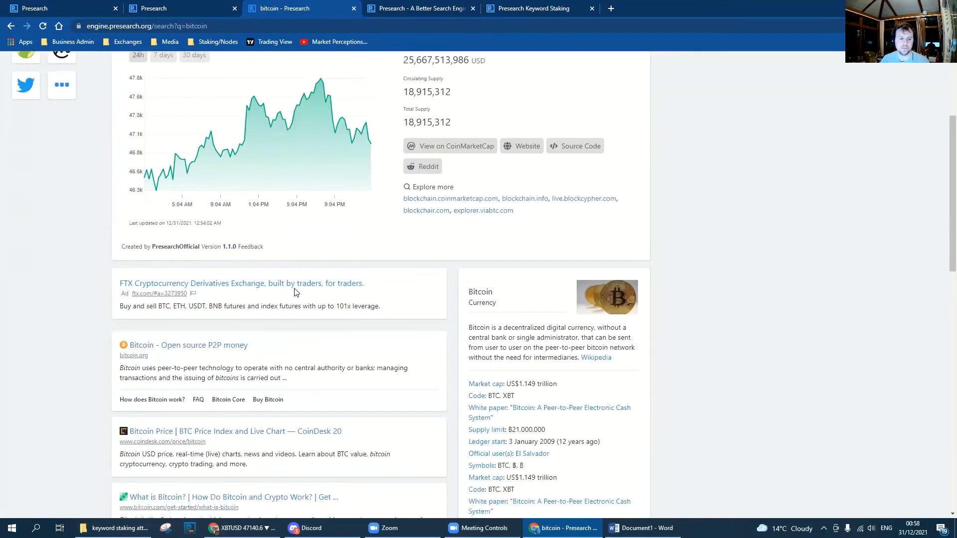
pyautogui.click(532, 10)
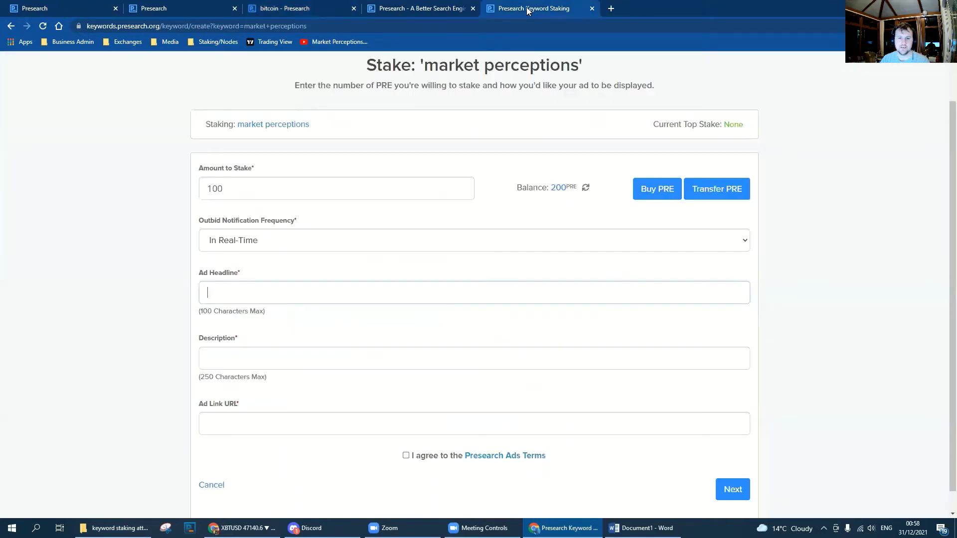
# - Paste the 'Market Perceptions – Get real time updates…' line from Word into Ad Headline
pyautogui.hotkey('alt', 'Tab')
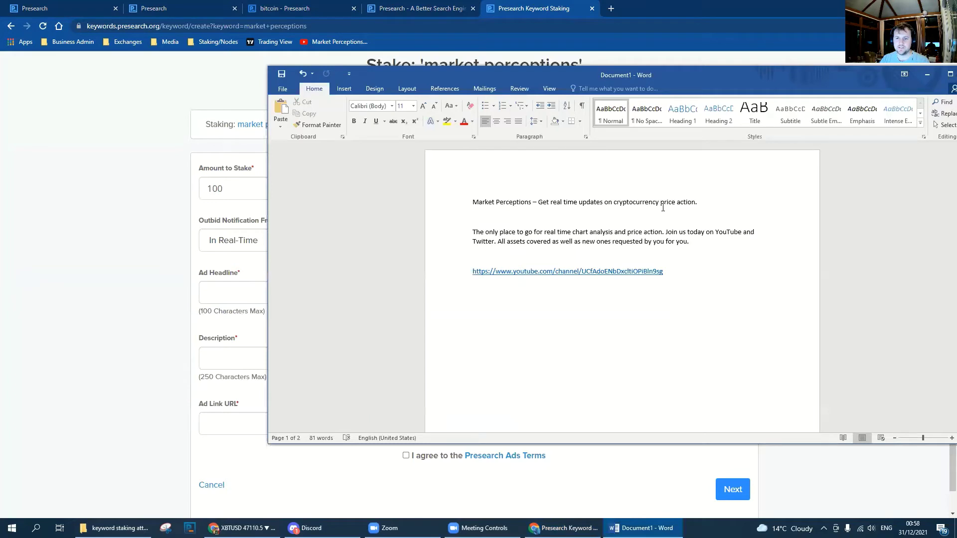
pyautogui.moveTo(698, 204); pyautogui.dragTo(461, 203)
pyautogui.hotkey('ctrl', 'c')
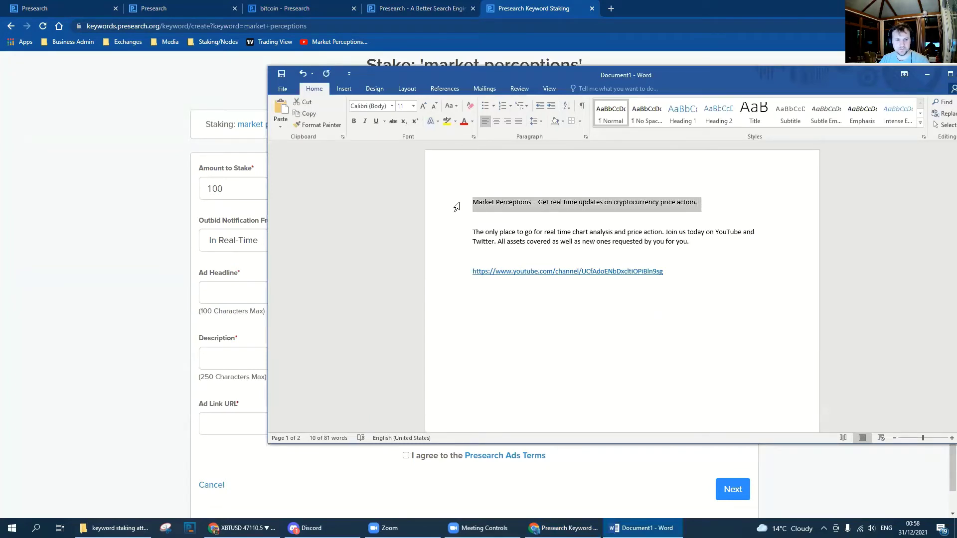
pyautogui.click(238, 291)
pyautogui.hotkey('ctrl', 'v')
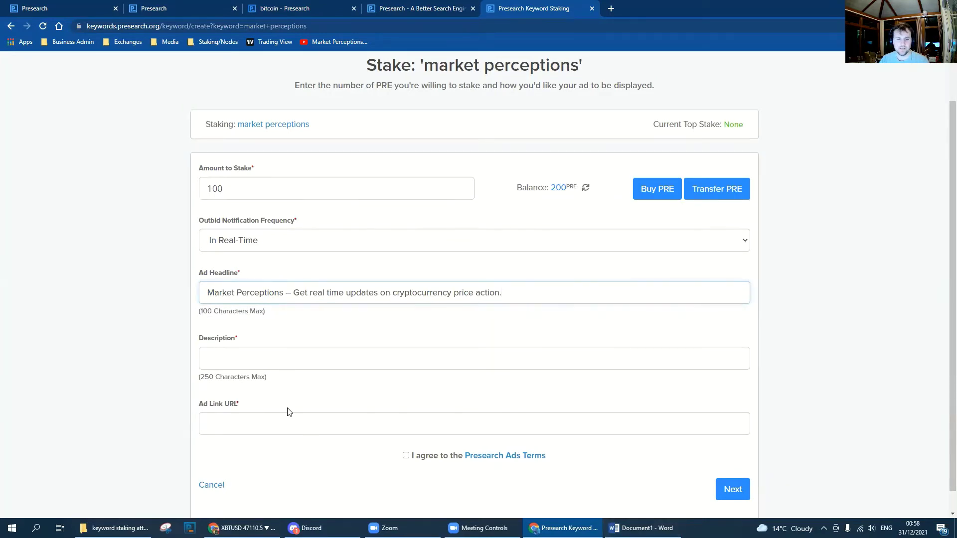
# - Copy the 'The only place to go…' paragraph from Word into the Description field
pyautogui.click(235, 357)
pyautogui.click(643, 529)
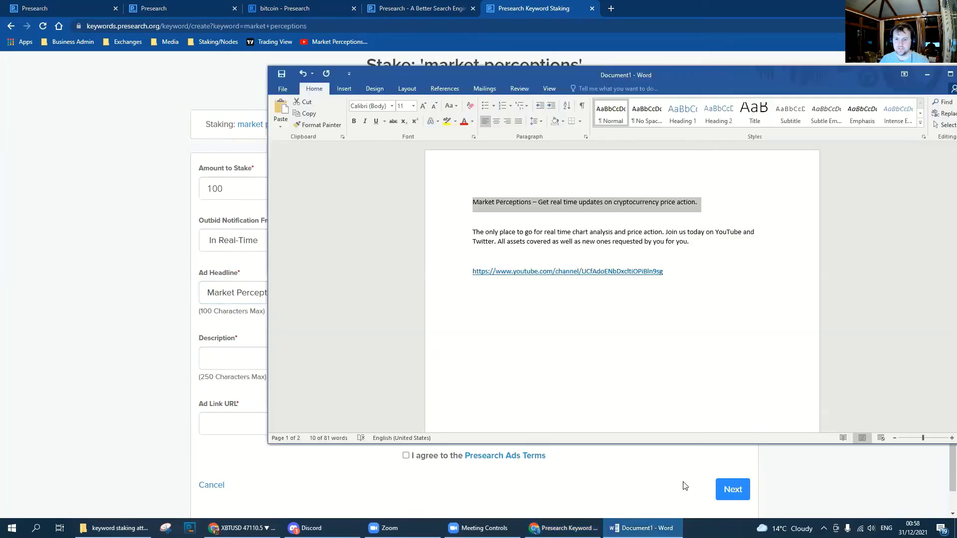
pyautogui.moveTo(691, 242); pyautogui.dragTo(458, 235)
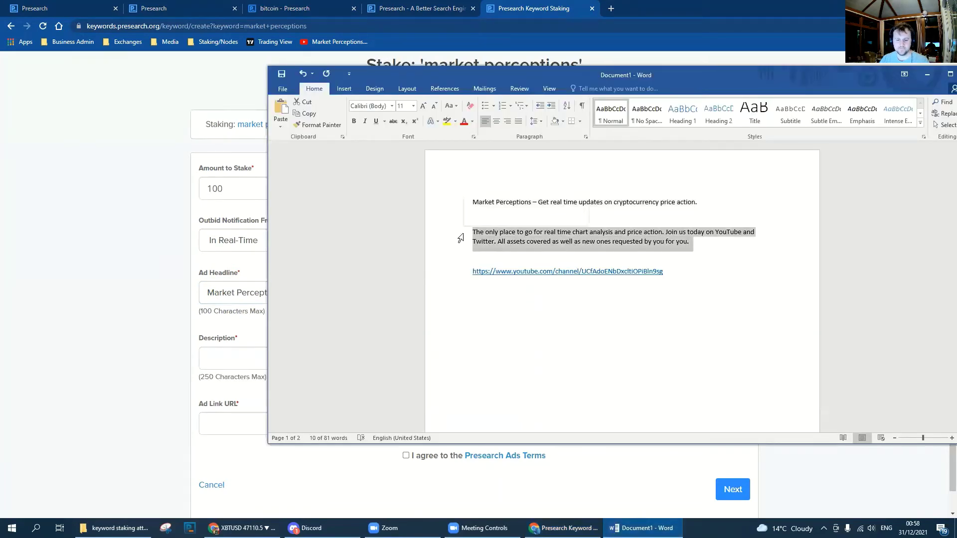
pyautogui.hotkey('ctrl', 'c')
pyautogui.click(228, 359)
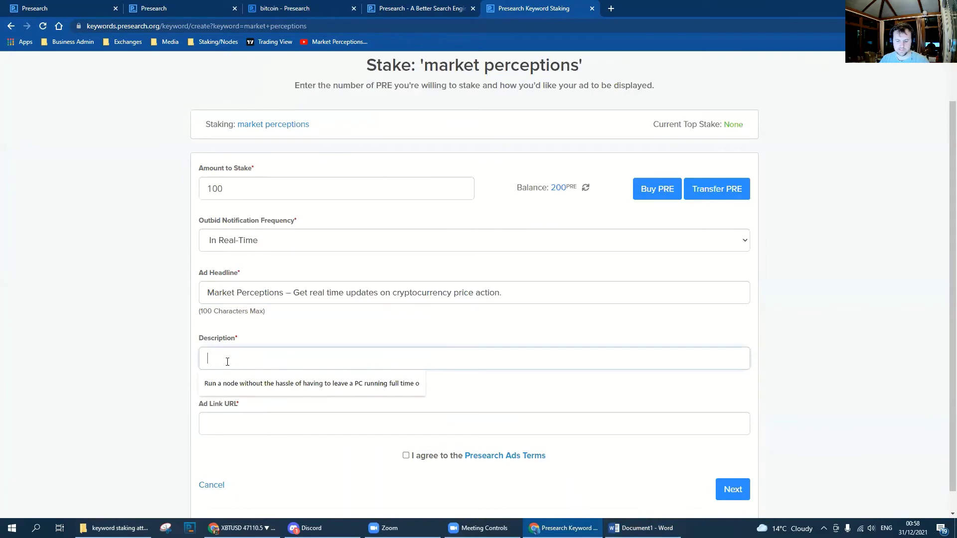
pyautogui.hotkey('ctrl', 'v')
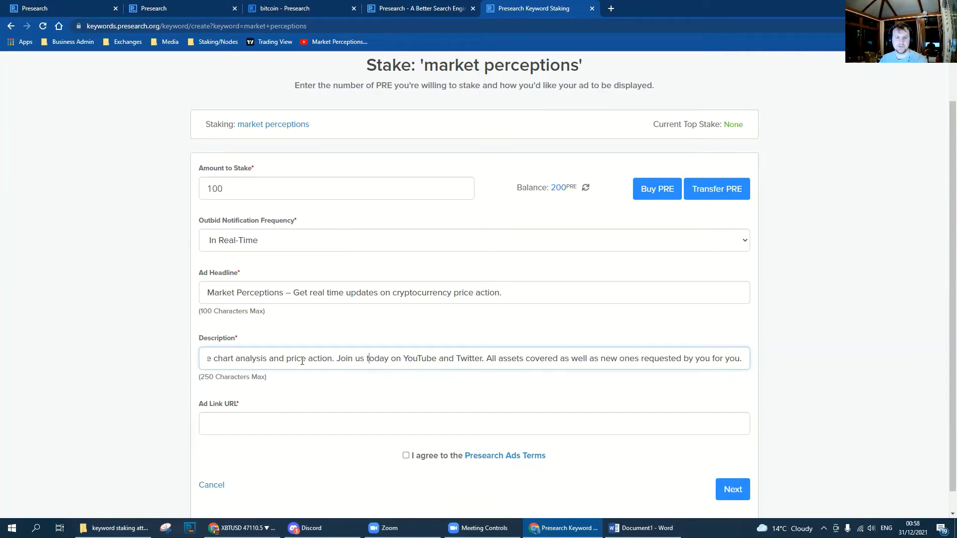
pyautogui.press('Left')
pyautogui.press('Left')
pyautogui.press('Left')
pyautogui.press('Left')
pyautogui.press('Left')
pyautogui.press('Left')
pyautogui.press('Left')
pyautogui.press('Left')
pyautogui.press('Left')
pyautogui.press('Left')
pyautogui.press('Left')
pyautogui.press('Left')
pyautogui.press('Left')
pyautogui.press('Left')
pyautogui.press('Left')
pyautogui.press('Left')
pyautogui.press('Left')
pyautogui.press('Left')
pyautogui.press('Left')
pyautogui.press('Left')
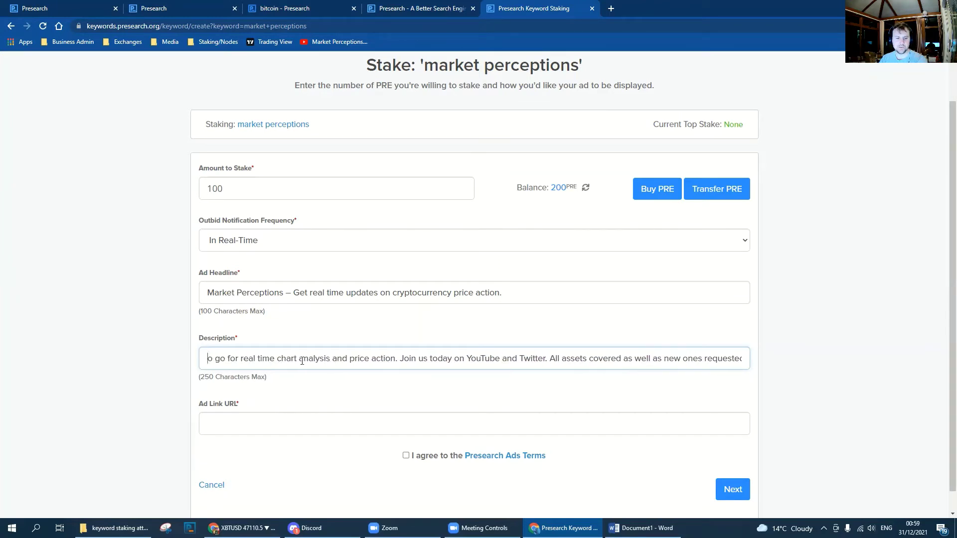
# - Copy the YouTube channel URL from Word into the Ad Link URL field
pyautogui.click(285, 416)
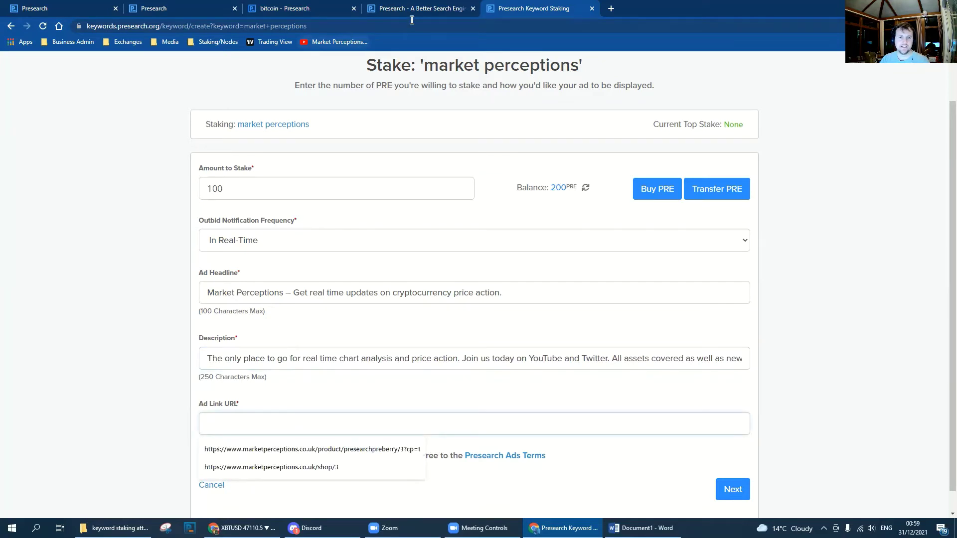
pyautogui.click(642, 528)
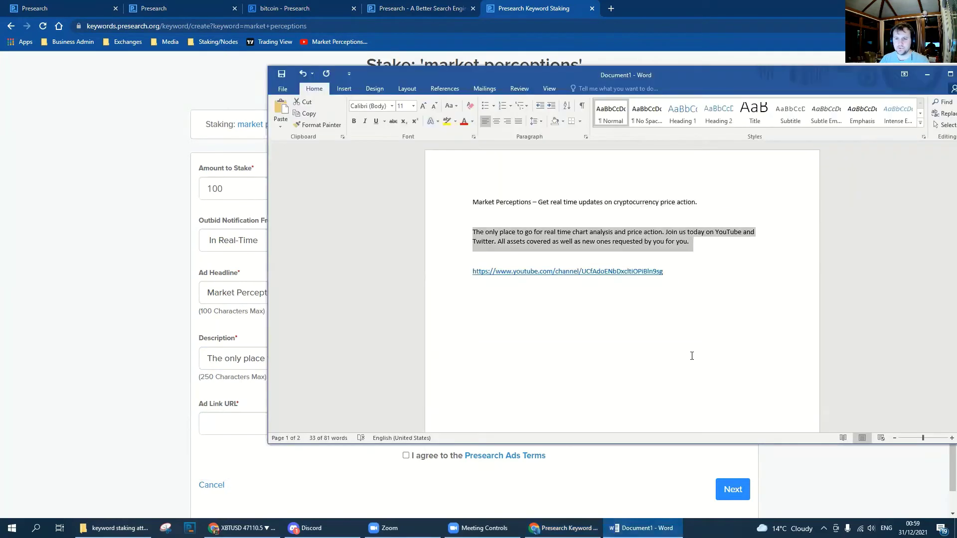
pyautogui.moveTo(631, 272); pyautogui.dragTo(474, 275)
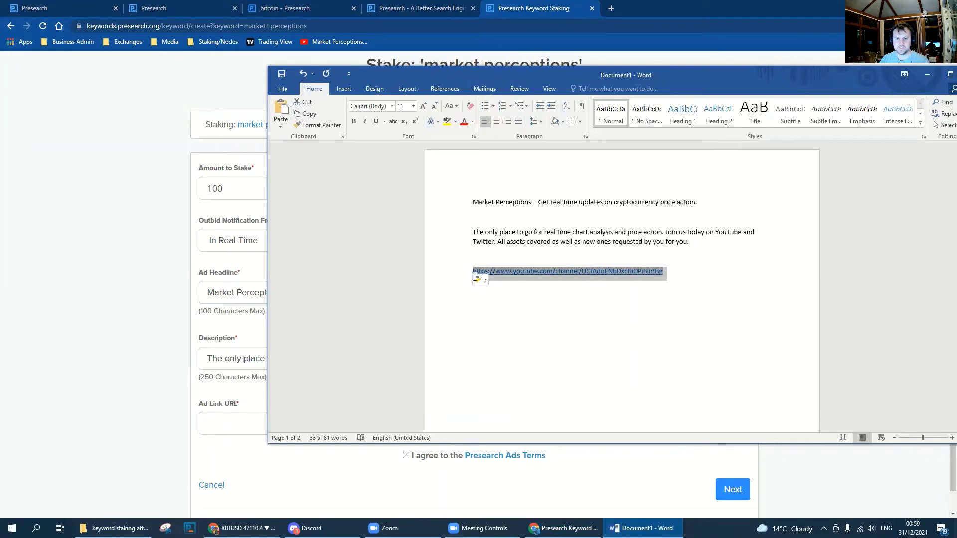
pyautogui.hotkey('ctrl', 'c')
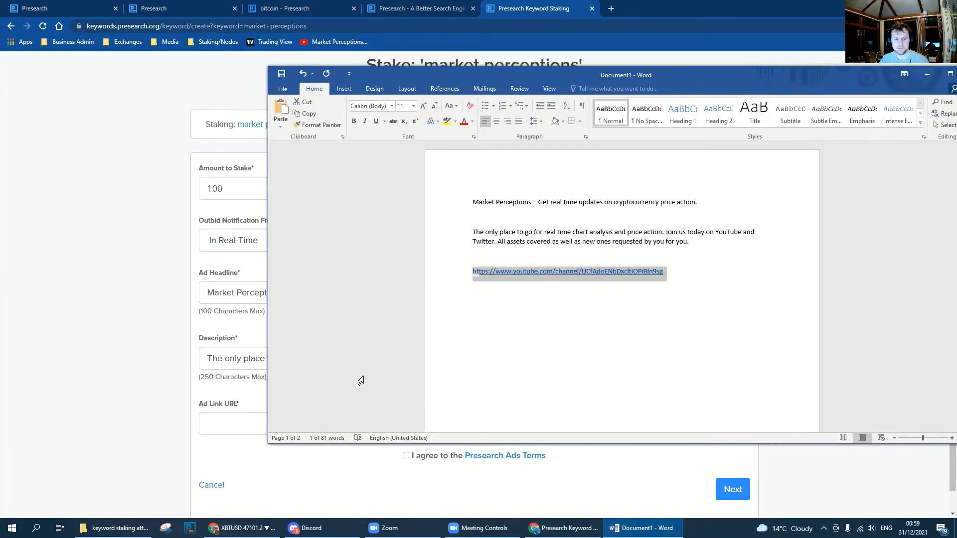
pyautogui.click(243, 416)
pyautogui.hotkey('ctrl', 'v')
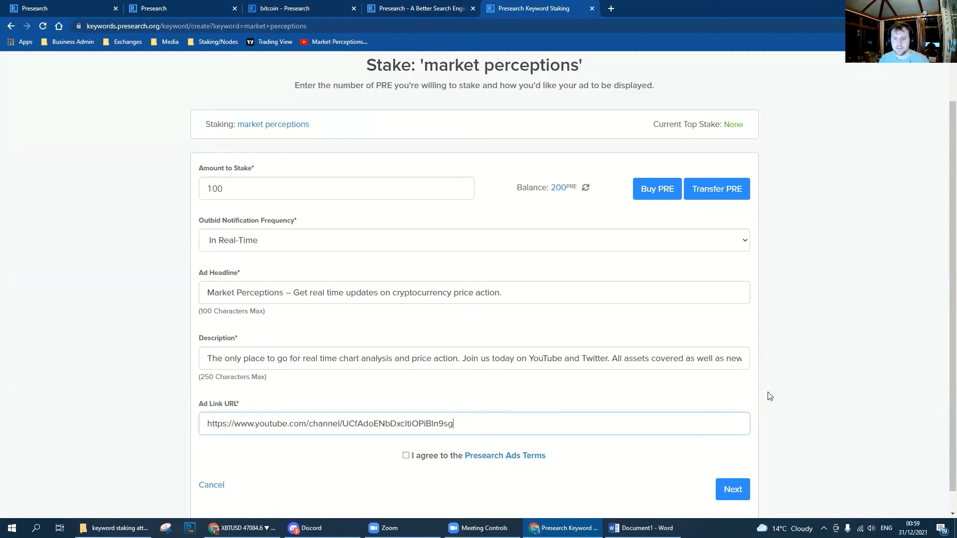
pyautogui.scroll(-1, 769, 395)
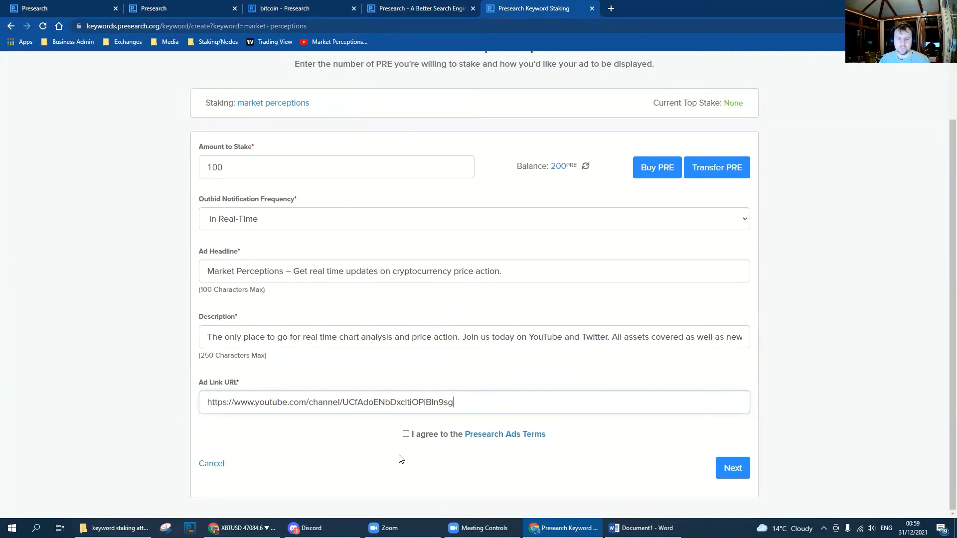
# - Agree to the Presearch Ads Terms and submit the 100 PRE 'market perceptions' stake
pyautogui.click(406, 435)
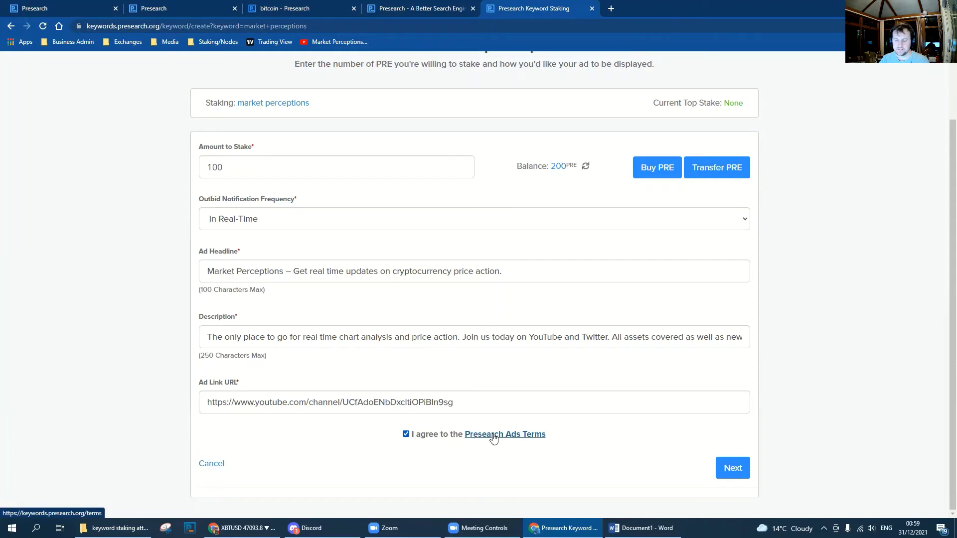
pyautogui.click(732, 471)
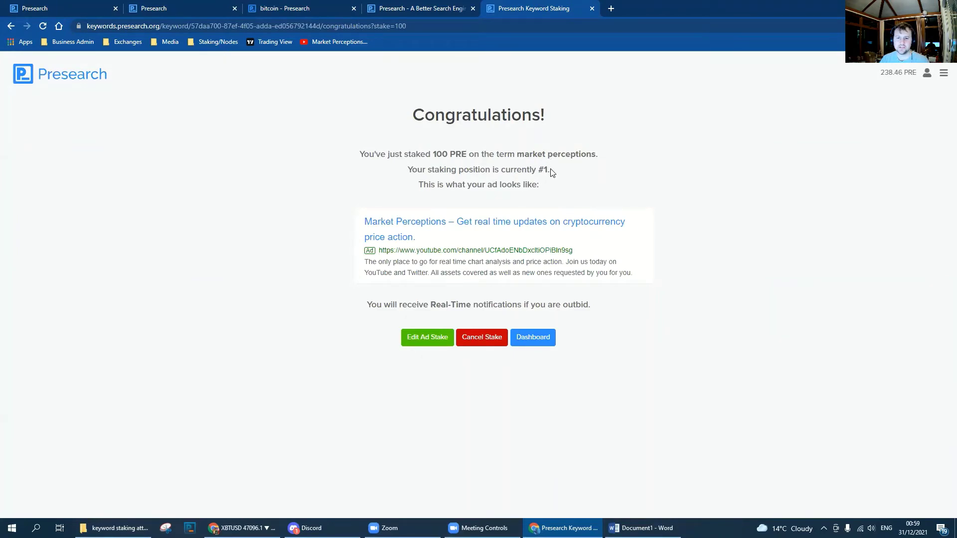
# - Search 'market perceptions' from the Presearch home page to see the new ad on top
pyautogui.click(316, 8)
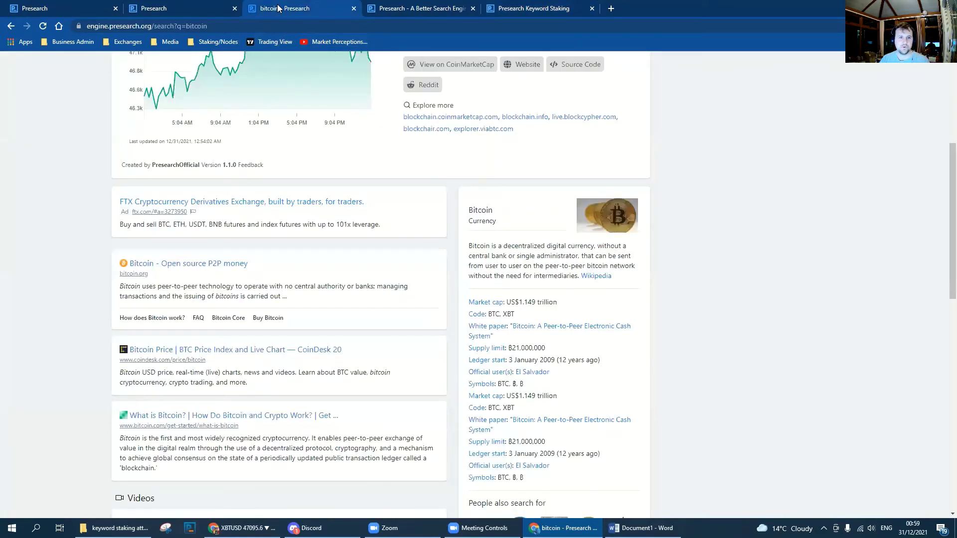
pyautogui.click(202, 8)
pyautogui.click(395, 300)
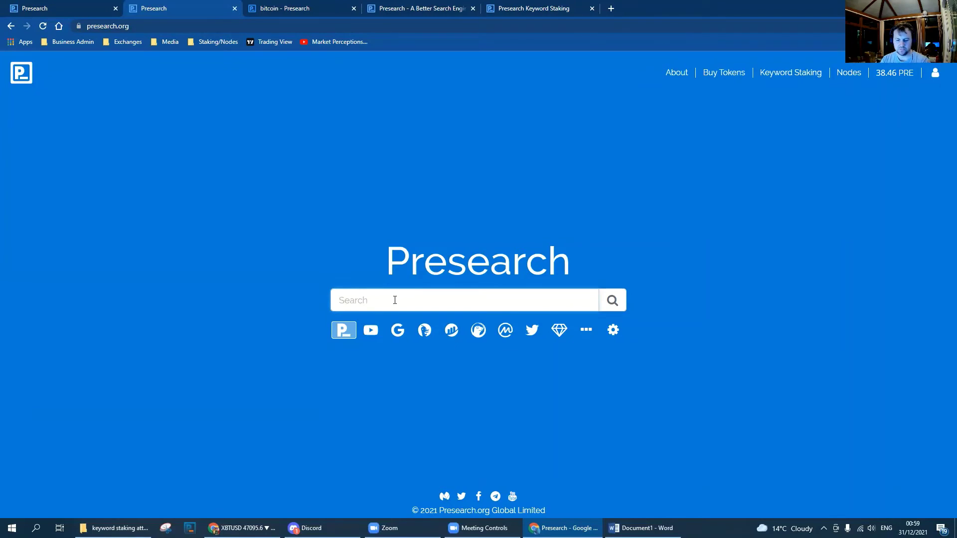
pyautogui.write('market')
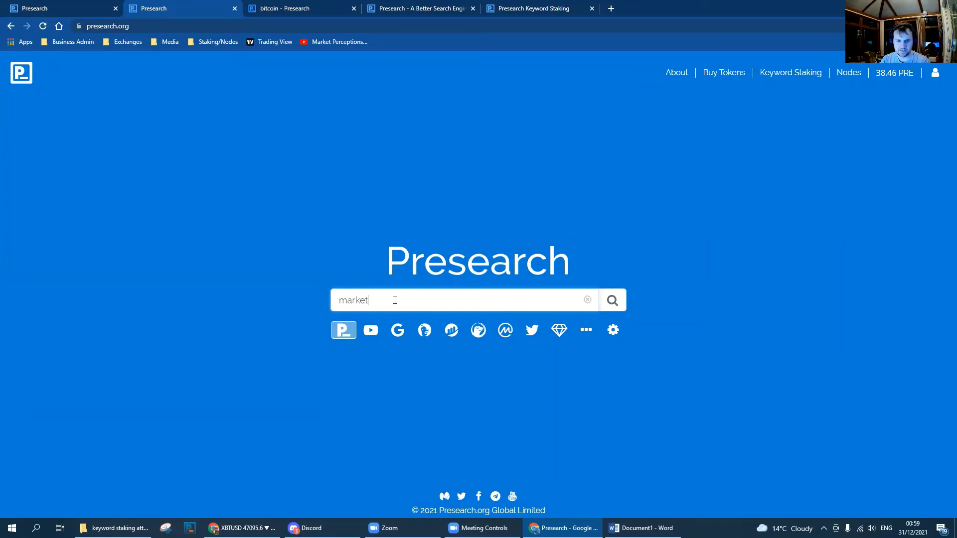
pyautogui.write(' perceptions')
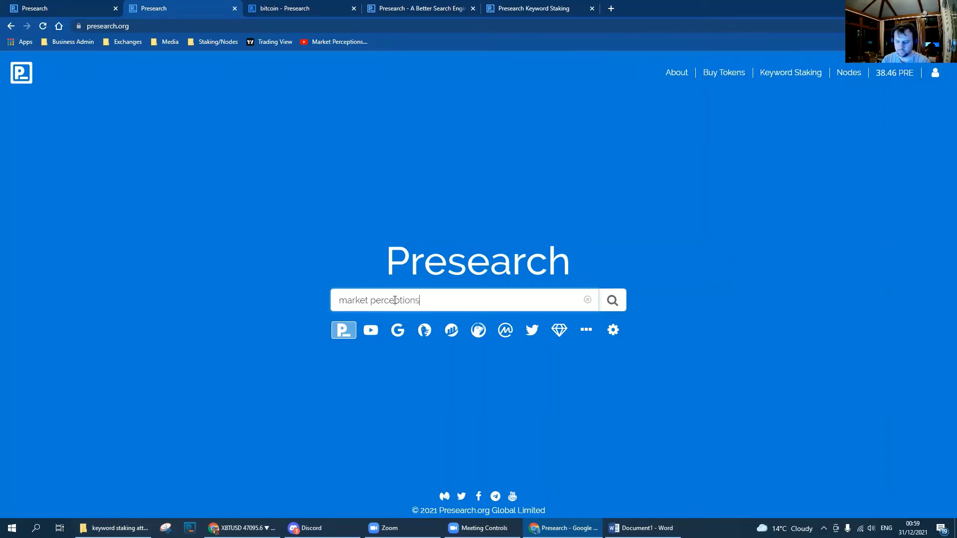
pyautogui.press('Return')
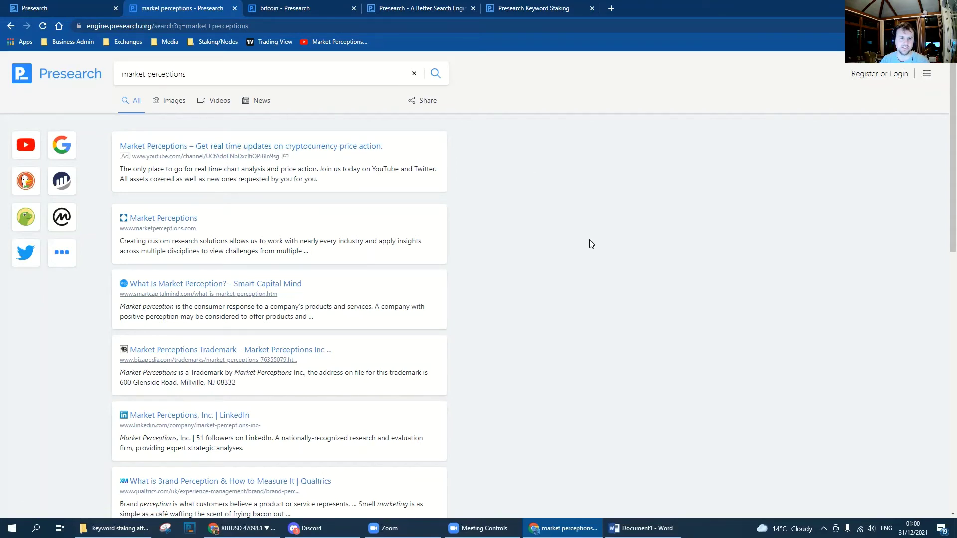
# - Return to the staking dashboard and find the 'market perceptions' stake: 100 PRE, position 1, 1 view, 0 clicks
pyautogui.click(523, 8)
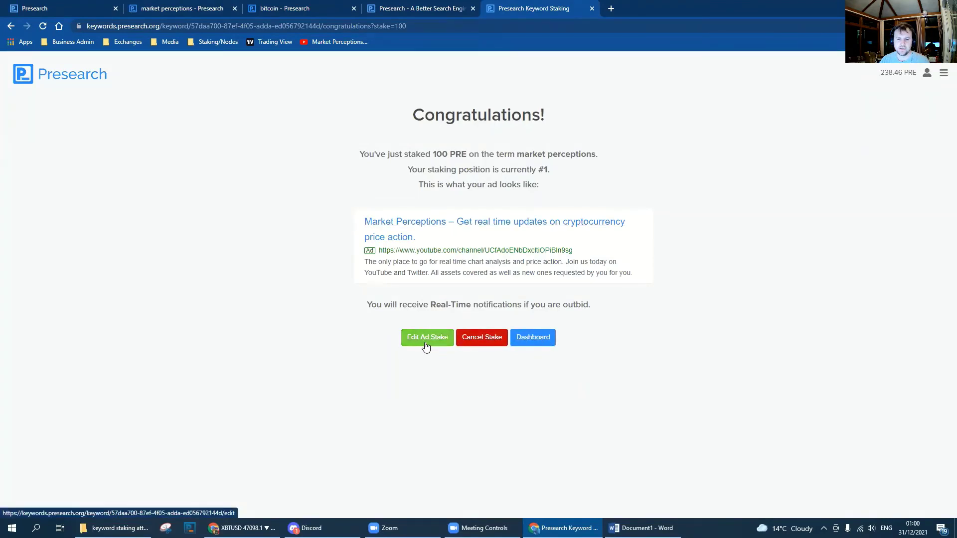
pyautogui.click(536, 344)
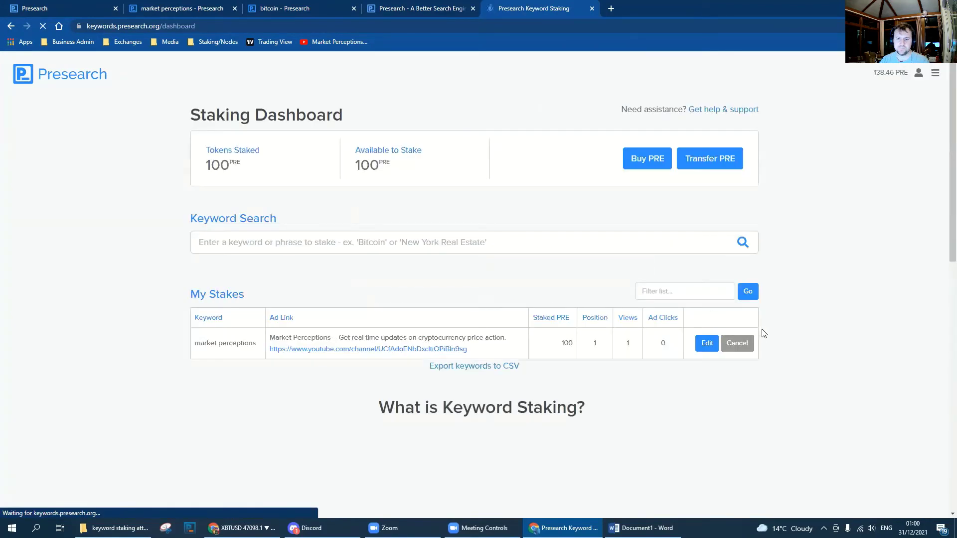
pyautogui.scroll(-1, 823, 401)
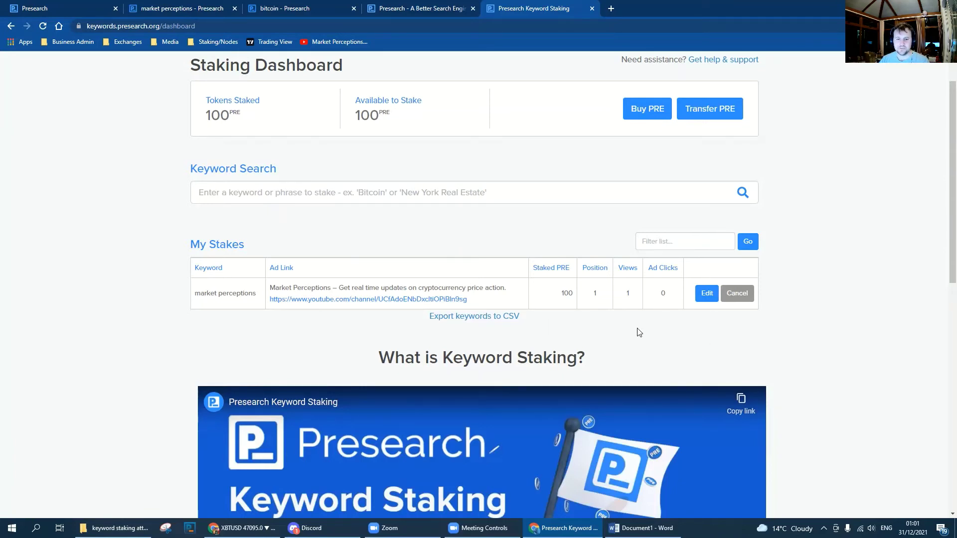
pyautogui.scroll(-1, 639, 333)
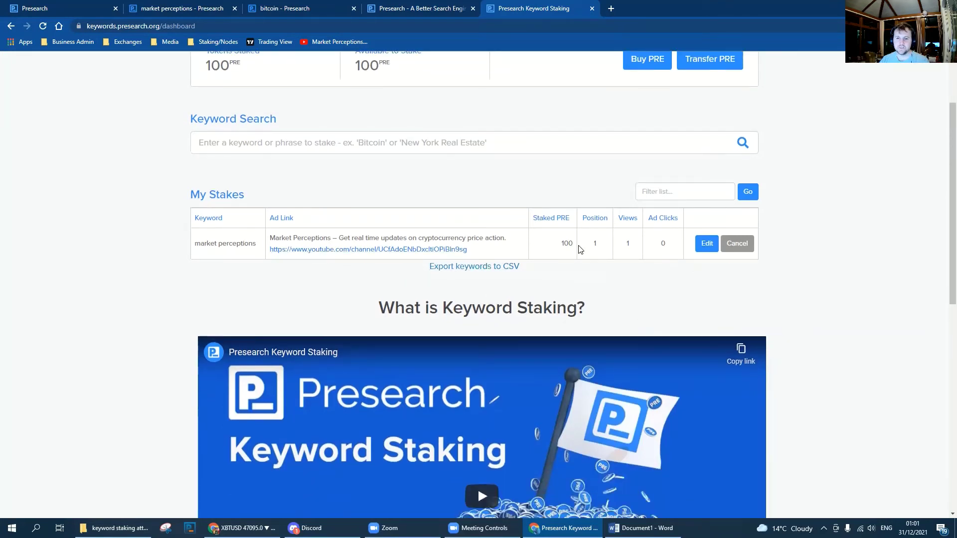
# - Search the keyword 'market perceptions' to see its 100 PRE top stake from one staker
pyautogui.click(367, 144)
pyautogui.write('mar')
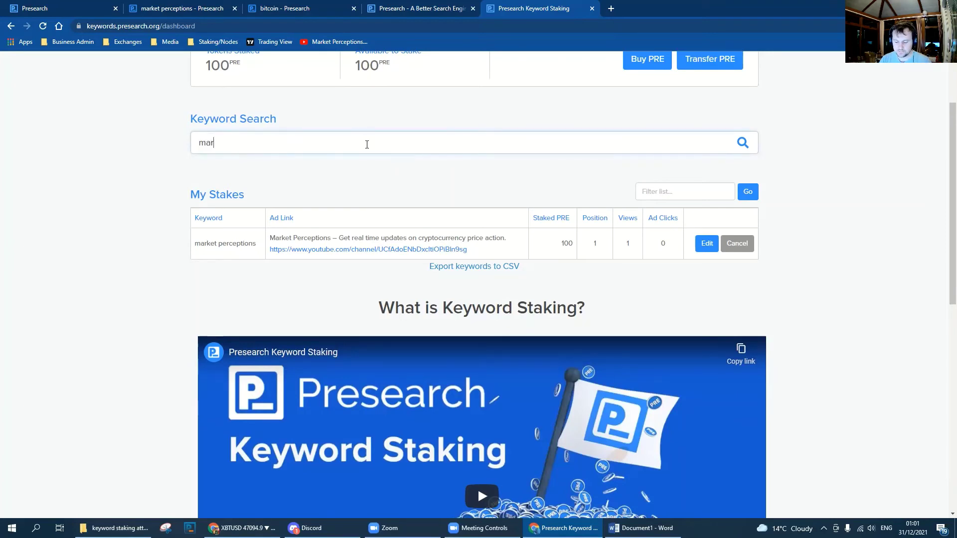
pyautogui.write('ket perception')
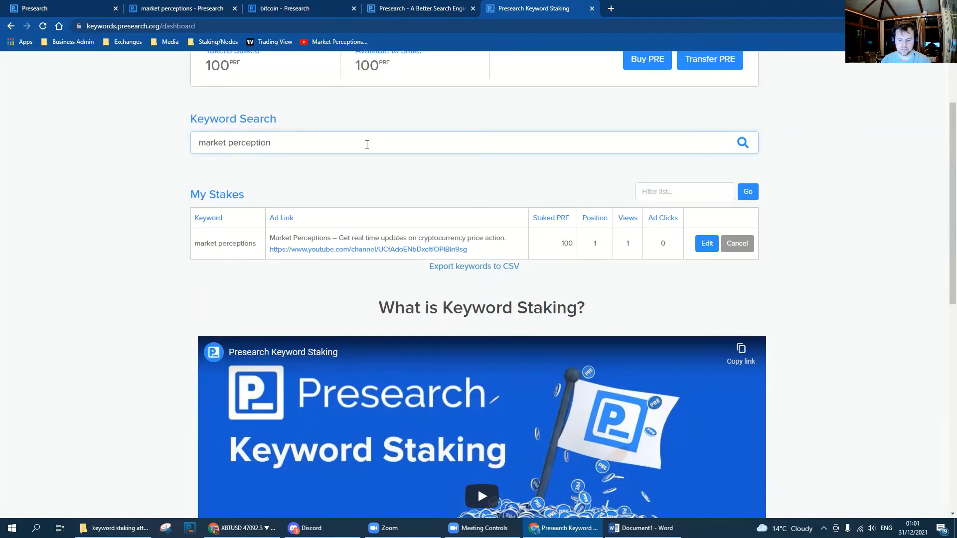
pyautogui.write('s')
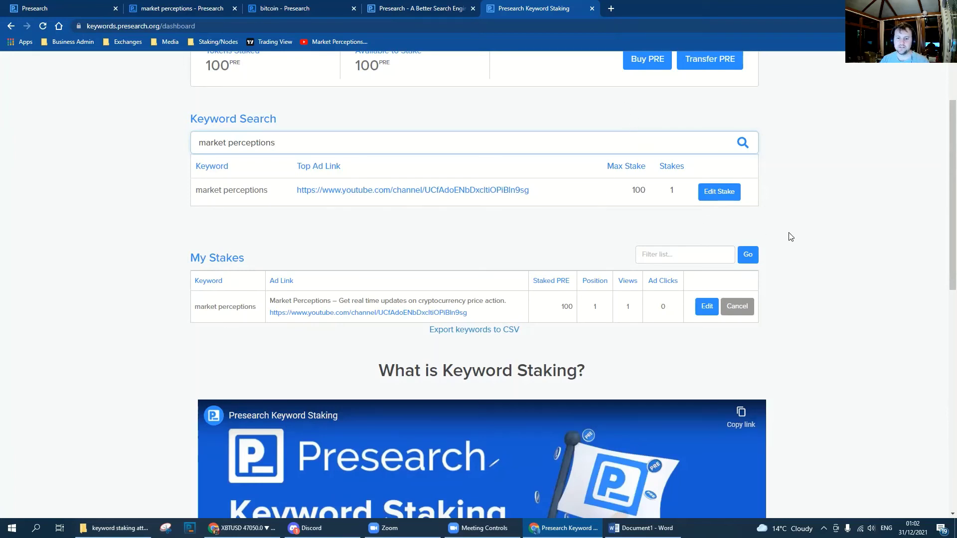
pyautogui.scroll(-2, 782, 279)
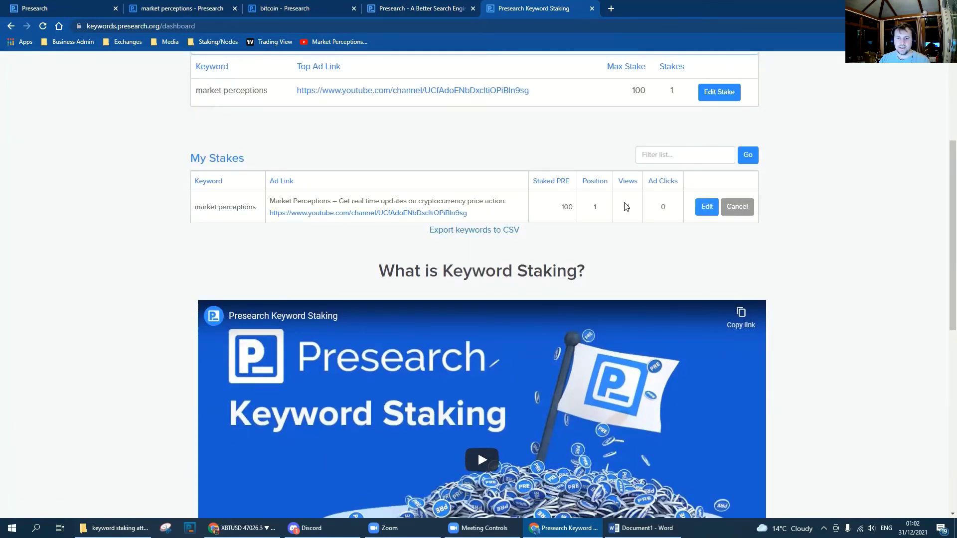
# - Leave the stake's edit page unchanged, then open Confirm Cancellation for the 100 PRE 'market perceptions' stake
pyautogui.click(705, 212)
pyautogui.scroll(-2, 785, 256)
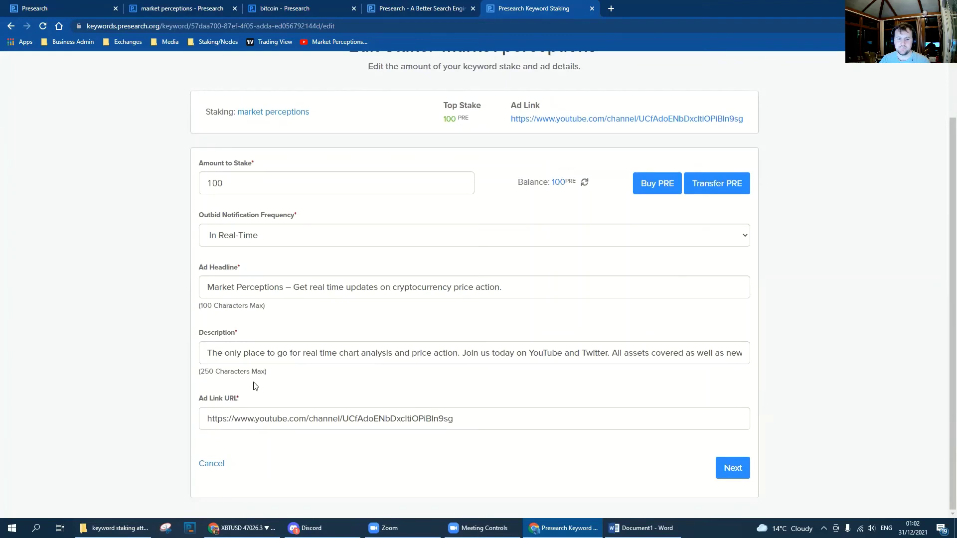
pyautogui.click(212, 465)
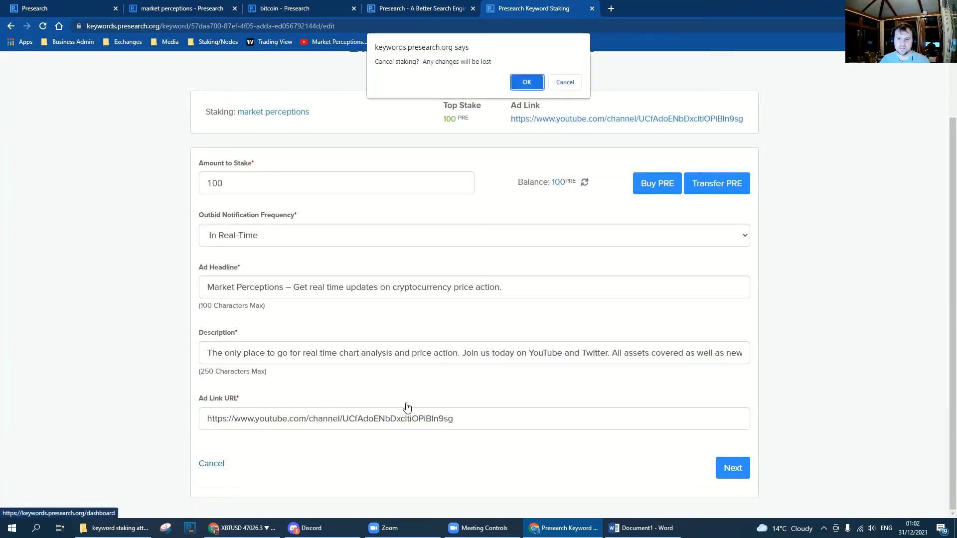
pyautogui.click(518, 82)
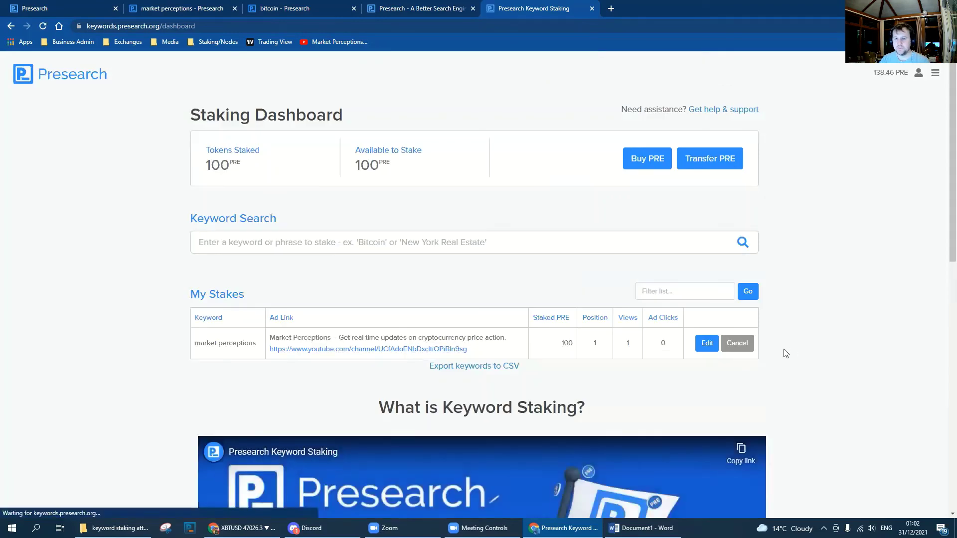
pyautogui.click(734, 351)
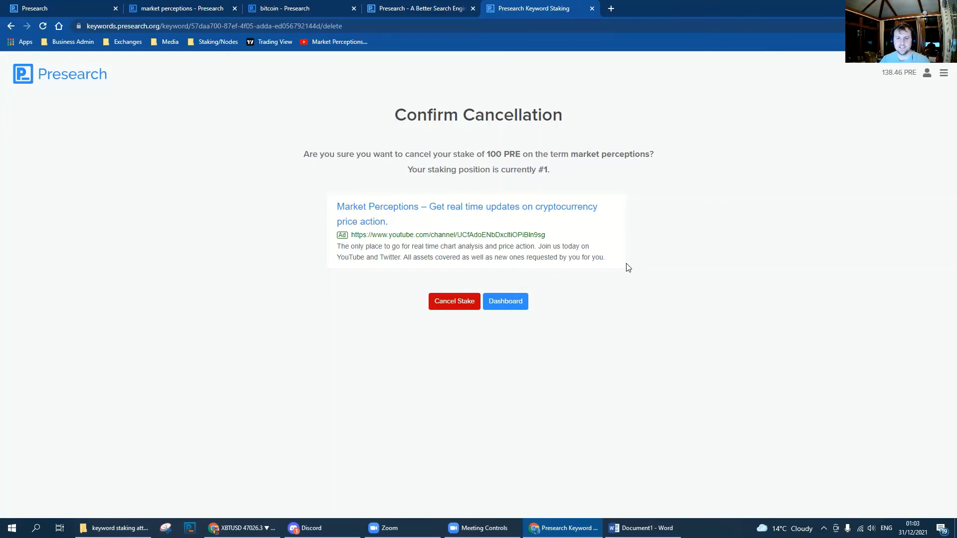
# - Confirm cancelling the 100 PRE 'market perceptions' stake twice, reloading the dashboard after each attempt
pyautogui.click(448, 305)
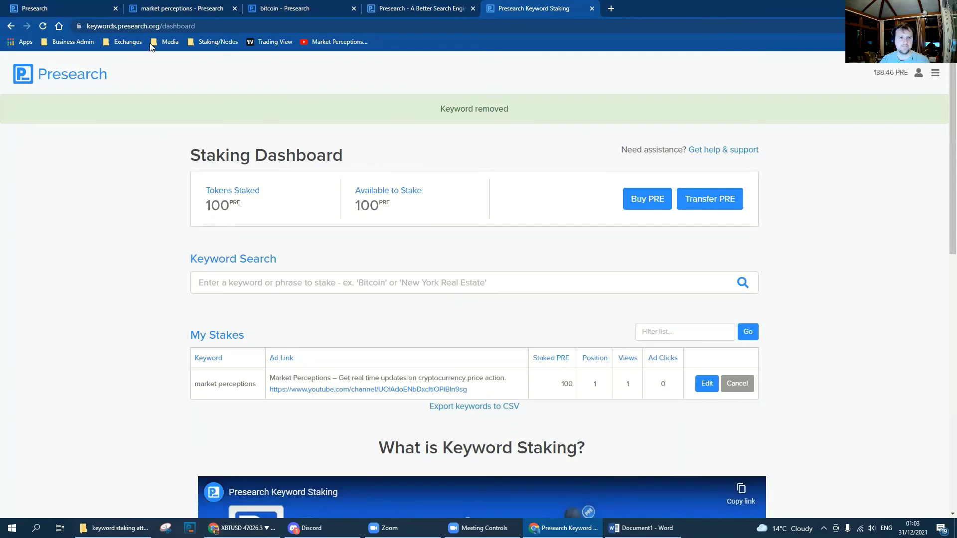
pyautogui.click(43, 28)
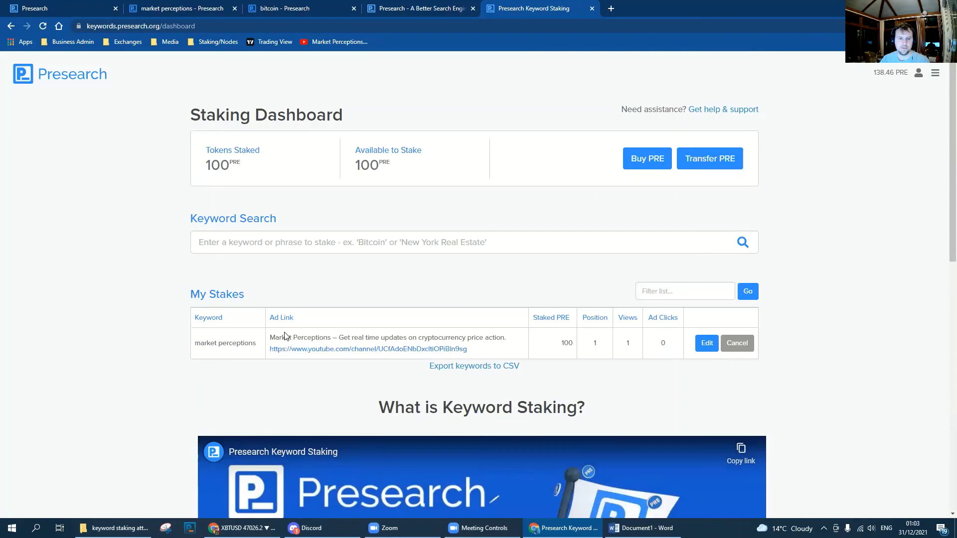
pyautogui.click(741, 349)
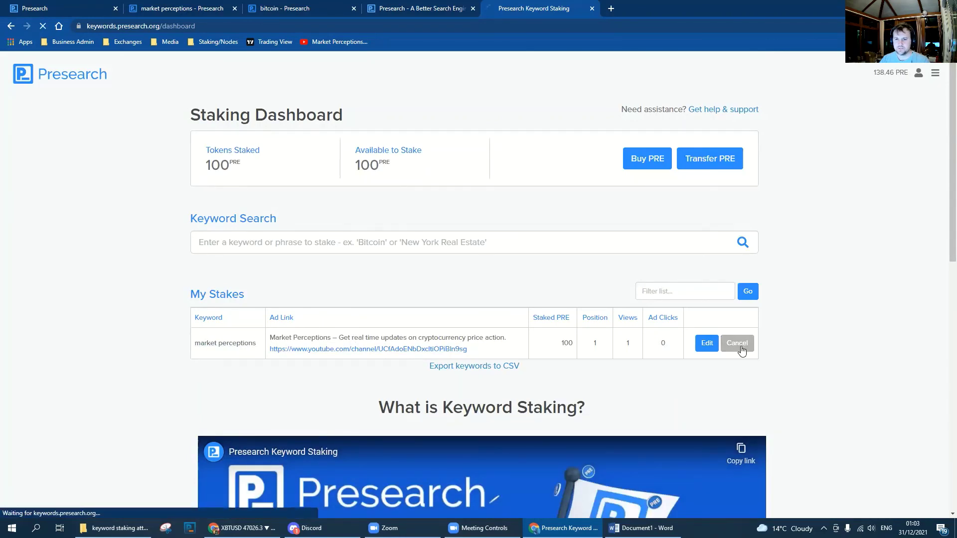
pyautogui.click(458, 303)
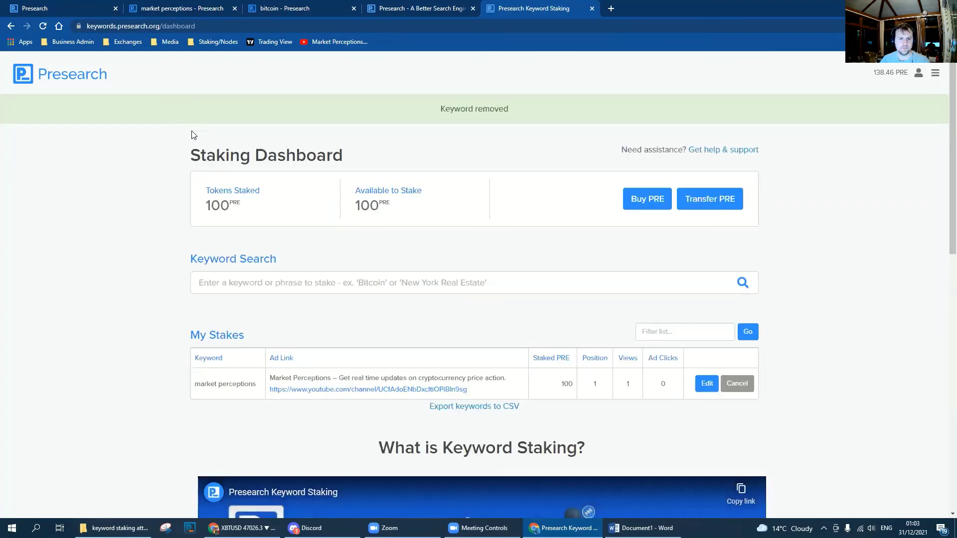
pyautogui.click(43, 26)
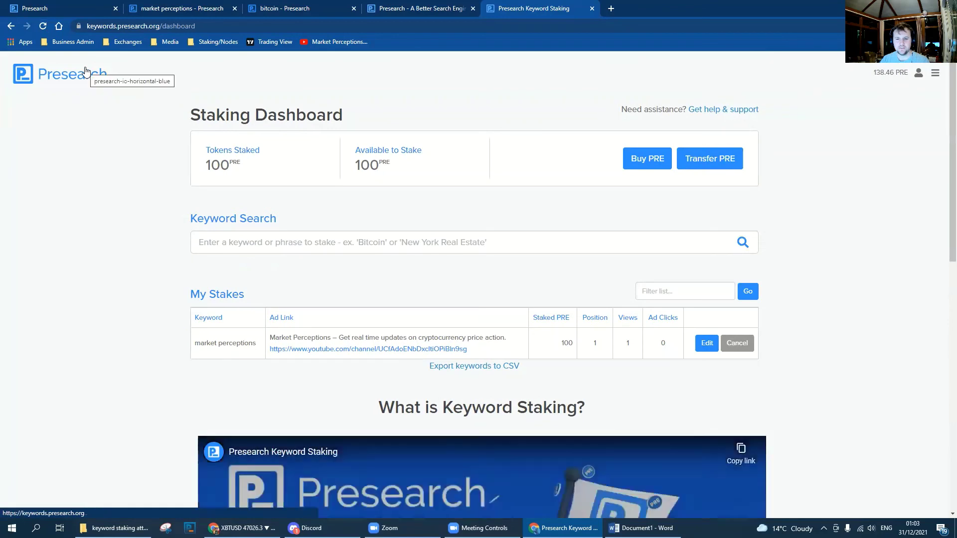